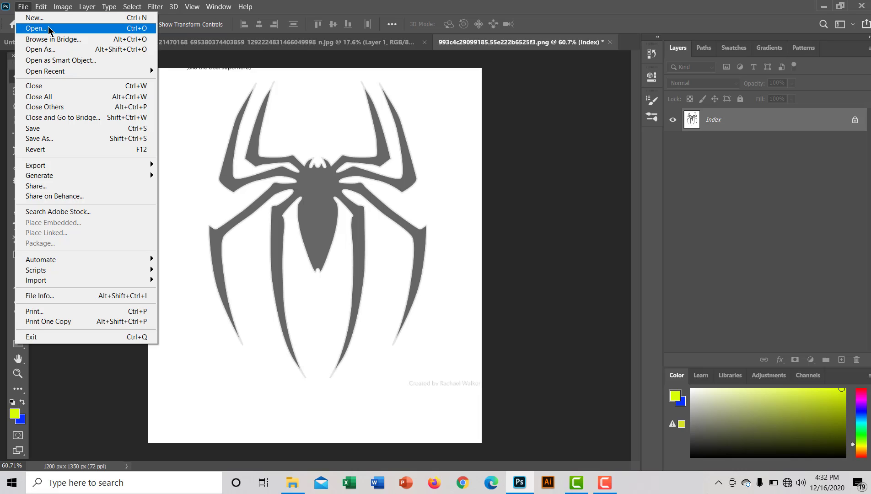
left_click(49, 28)
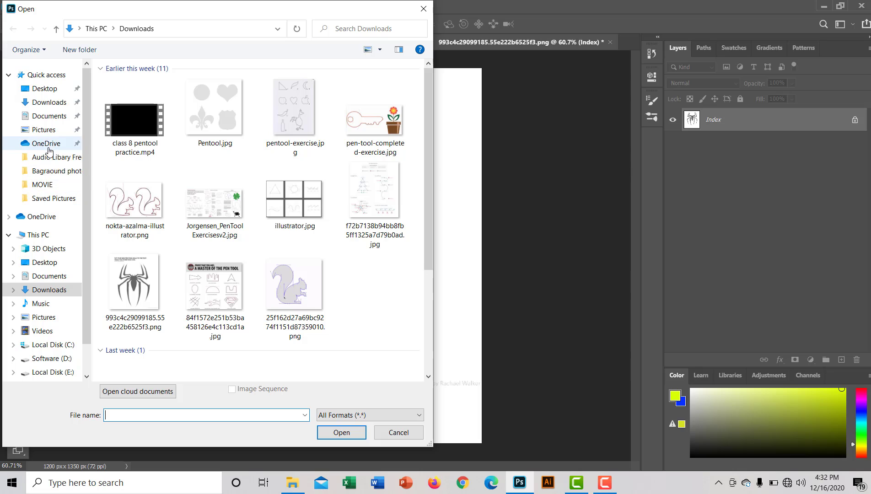
left_click(46, 130)
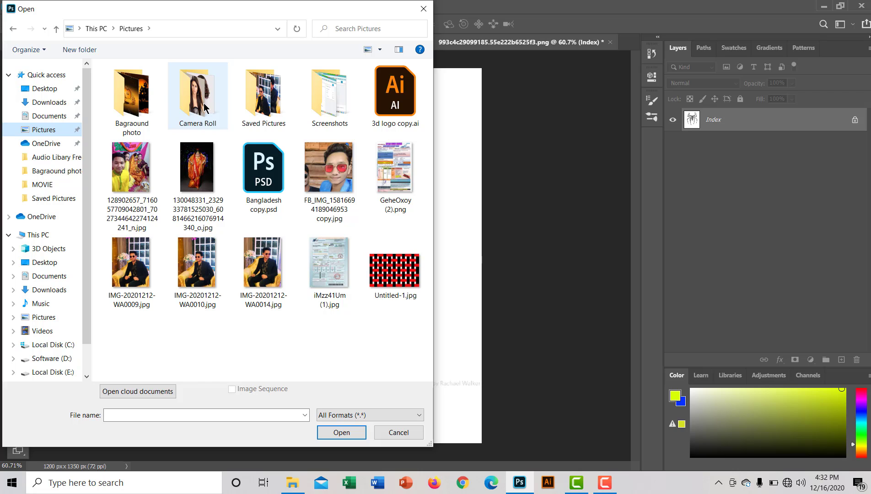
double_click(204, 108)
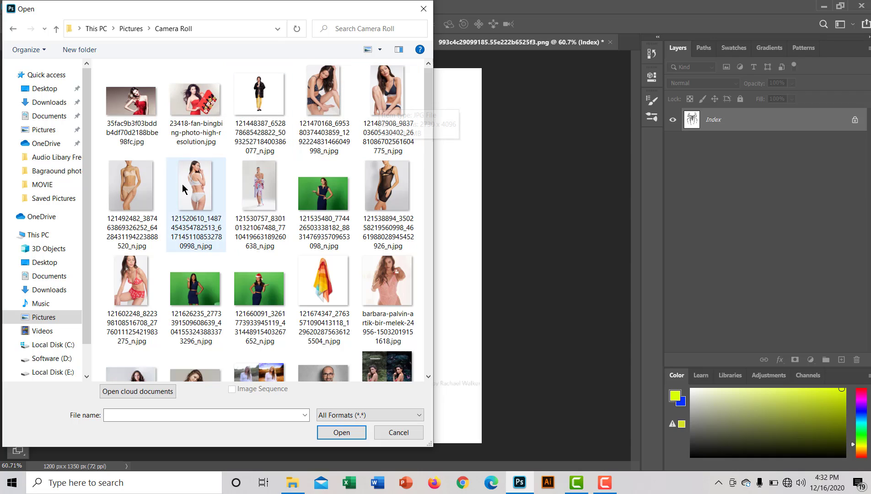
left_click(116, 187)
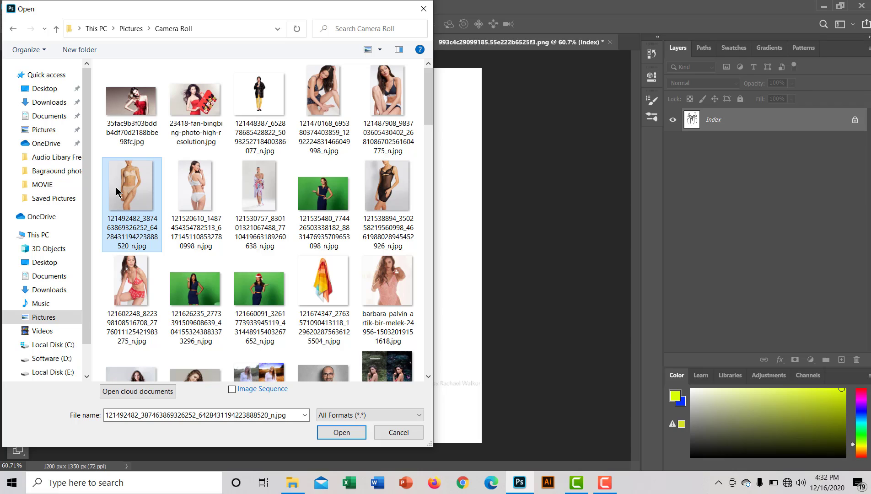
left_click(407, 89)
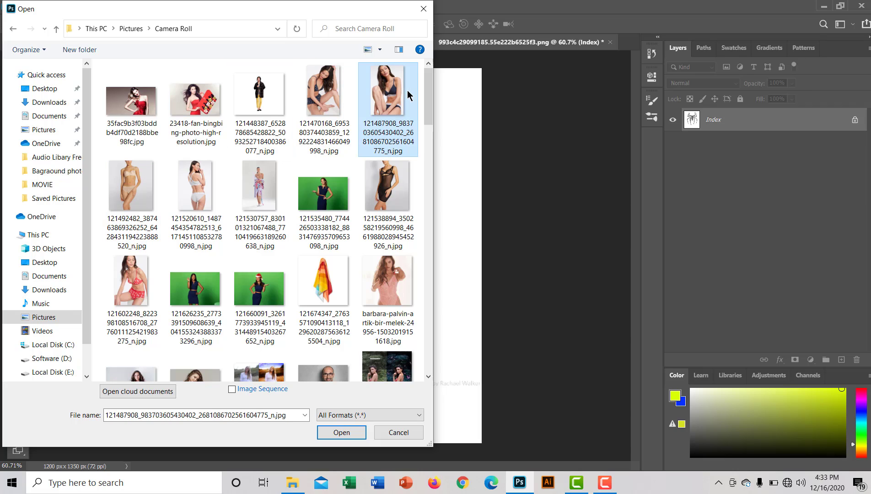
left_click(348, 432)
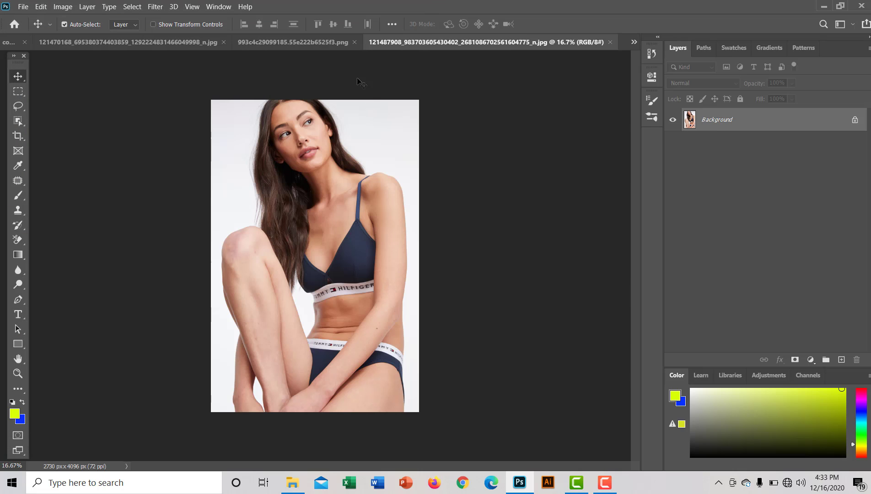
Close the spider image 993c4c29099185.55e222b6525f3.png without saving its changes
left_click(339, 43)
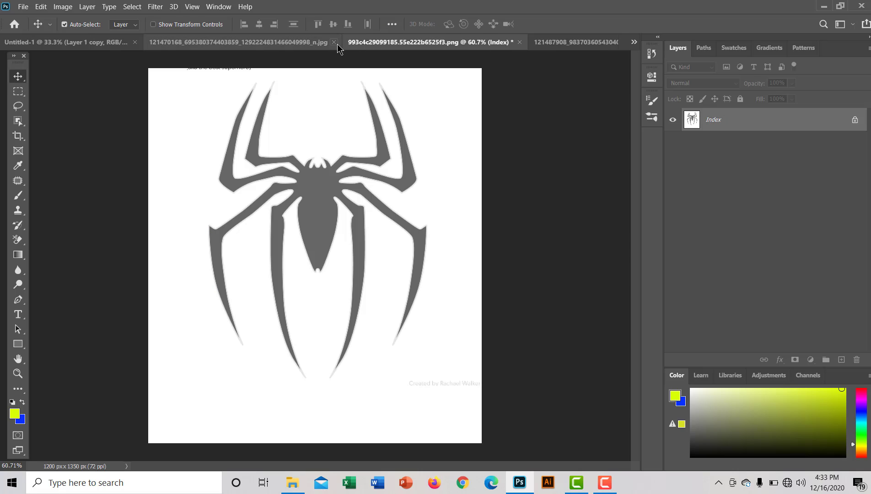
left_click(520, 42)
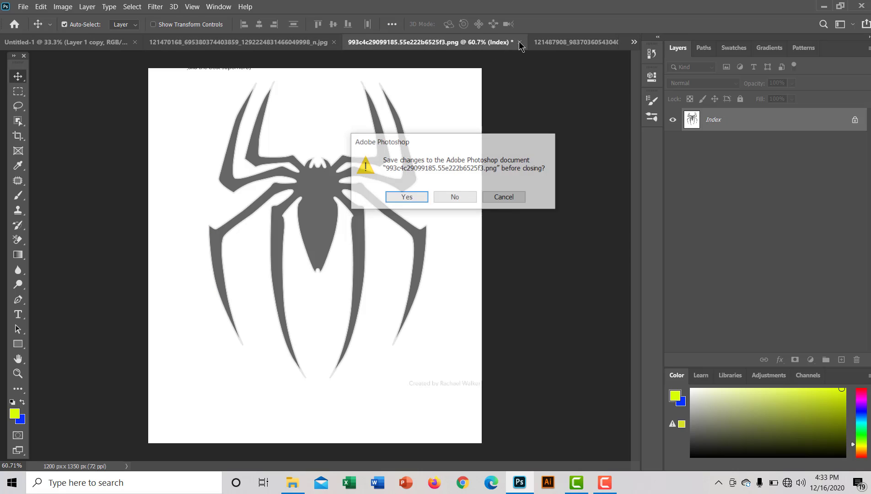
left_click(449, 198)
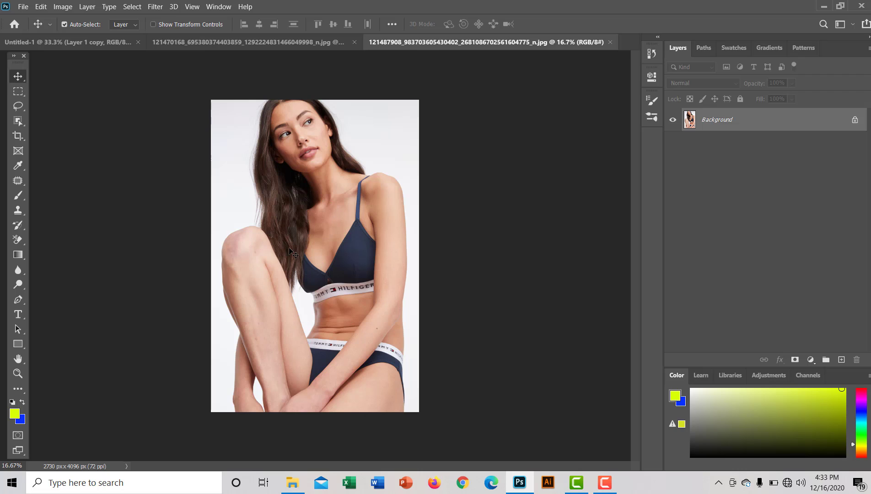
Select a small area of the white backdrop in the photo's upper-right corner with the Lasso tool
left_click(17, 106)
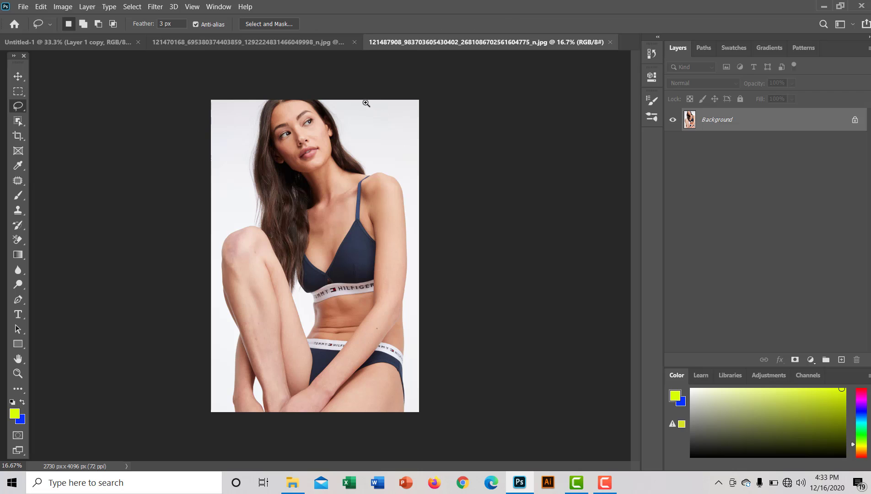
left_click_drag(366, 103, 419, 182)
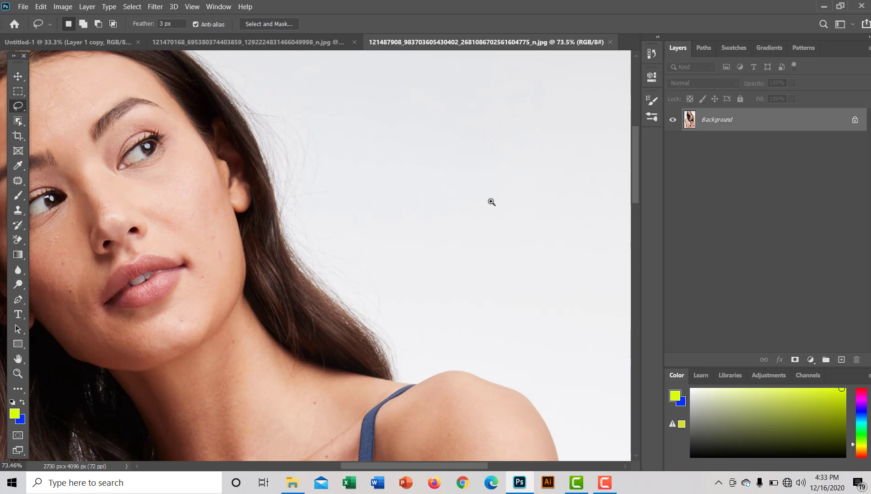
left_click(551, 265, "alt")
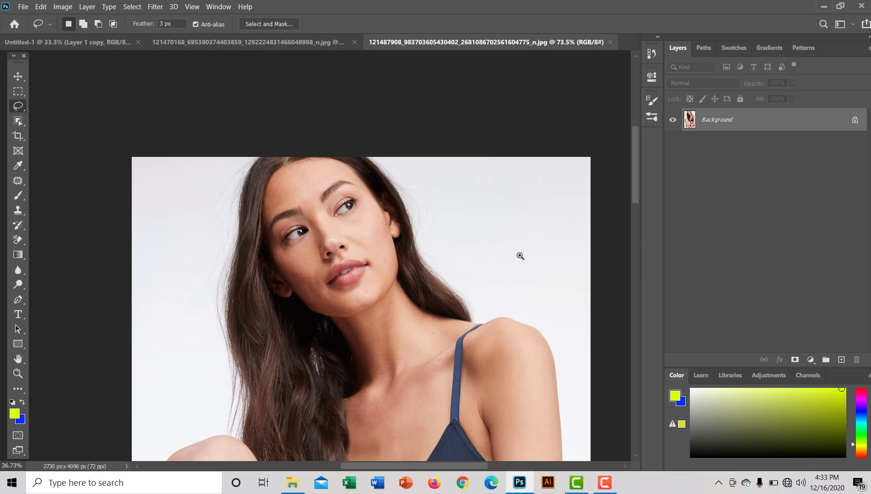
mouse_move(537, 151)
left_mouse_down()
mouse_move(548, 202)
mouse_move(562, 224)
mouse_move(595, 215)
mouse_move(613, 194)
mouse_move(547, 133)
left_mouse_up()
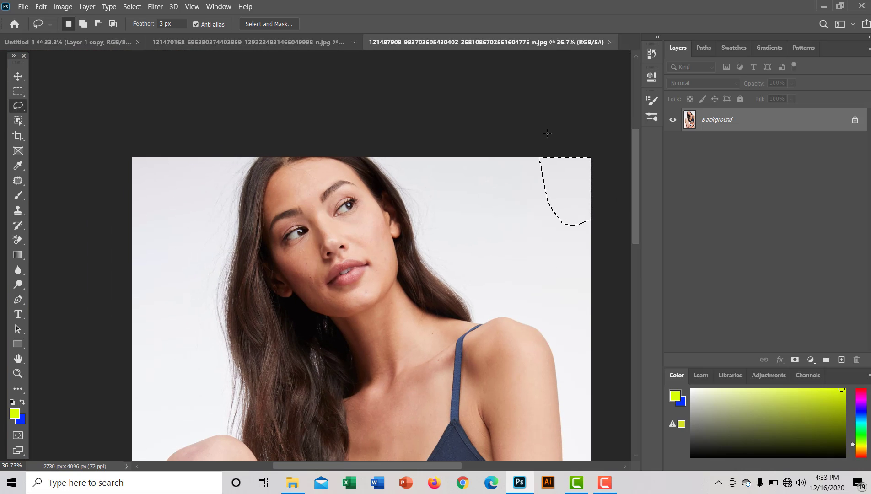
Unlock the Background layer and delete the selected corner area to transparency
key("shift+F5")
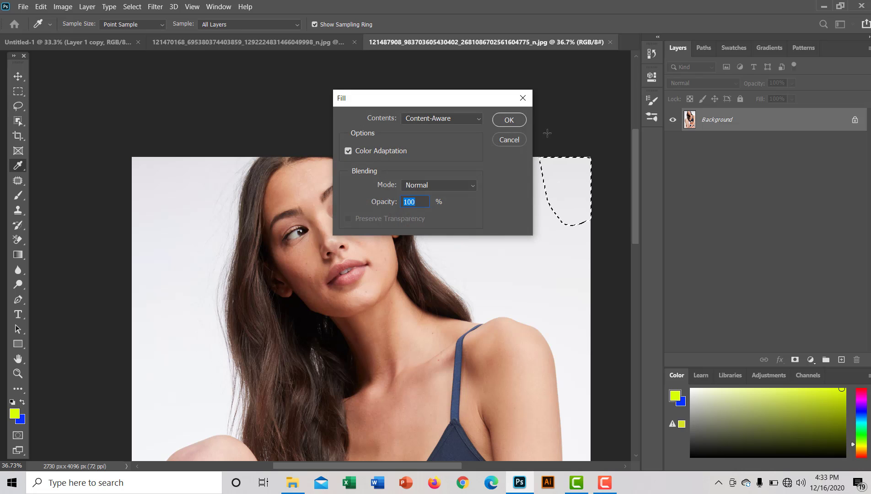
left_click(521, 99)
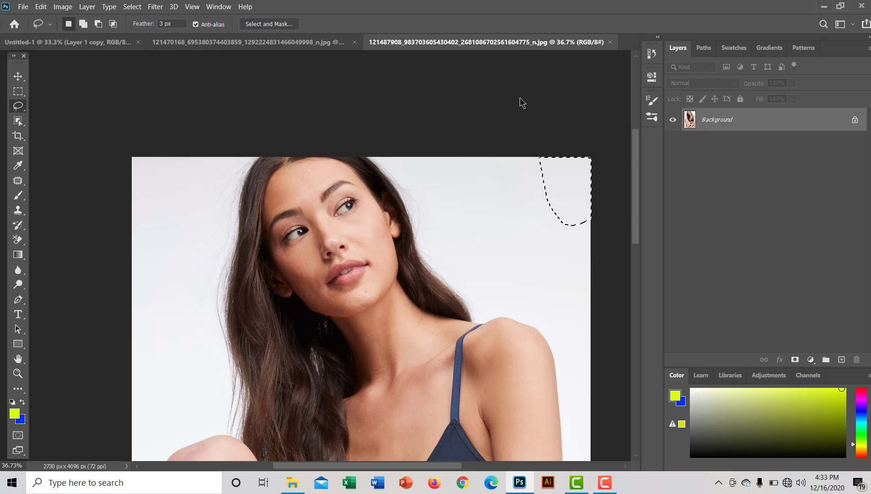
left_click(856, 123)
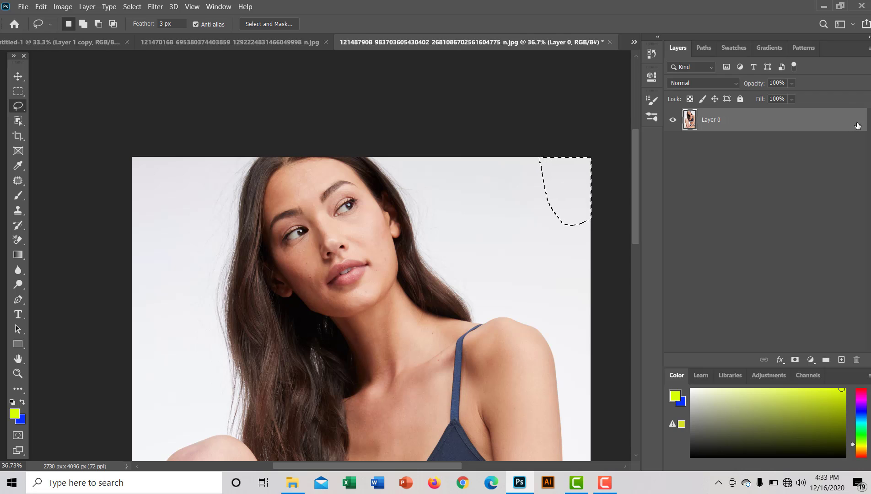
key("Delete")
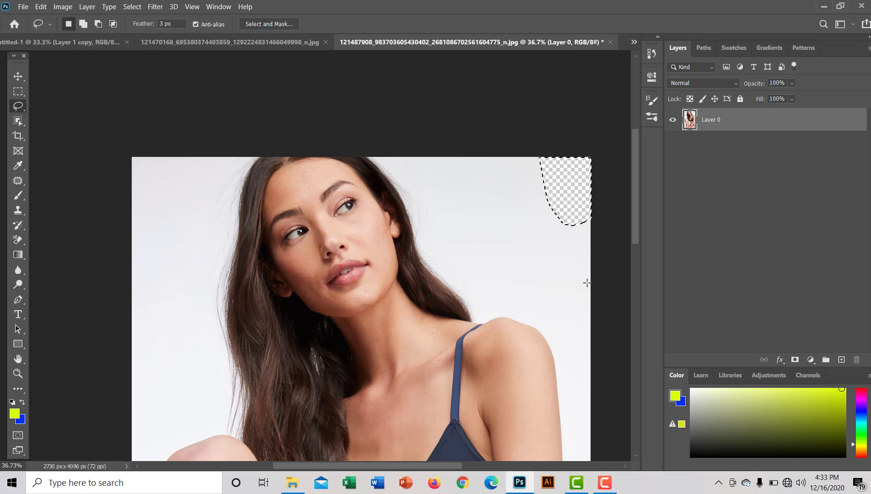
Lasso a larger area around the transparent upper-right corner, delete it, and deselect
mouse_move(600, 288)
left_mouse_down()
mouse_move(513, 202)
mouse_move(481, 140)
mouse_move(478, 102)
left_mouse_up()
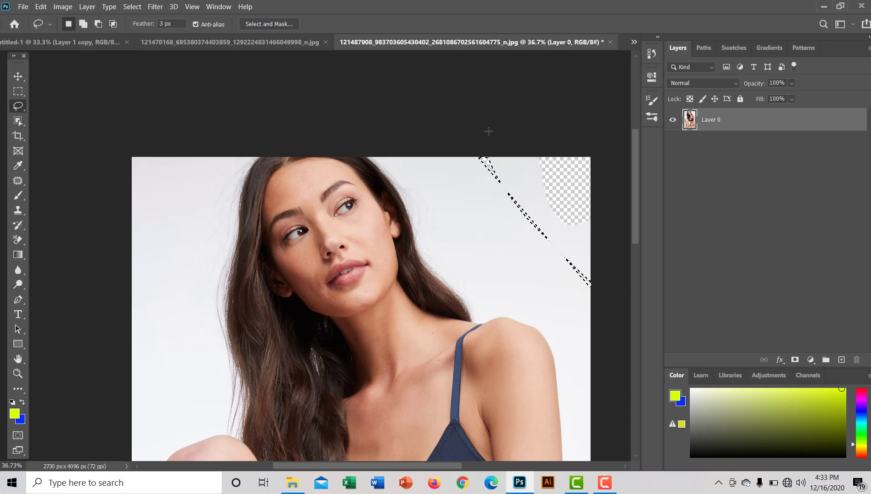
mouse_move(499, 144)
left_mouse_down()
mouse_move(504, 242)
mouse_move(556, 284)
mouse_move(598, 296)
mouse_move(615, 284)
mouse_move(613, 169)
mouse_move(574, 126)
mouse_move(521, 105)
left_mouse_up()
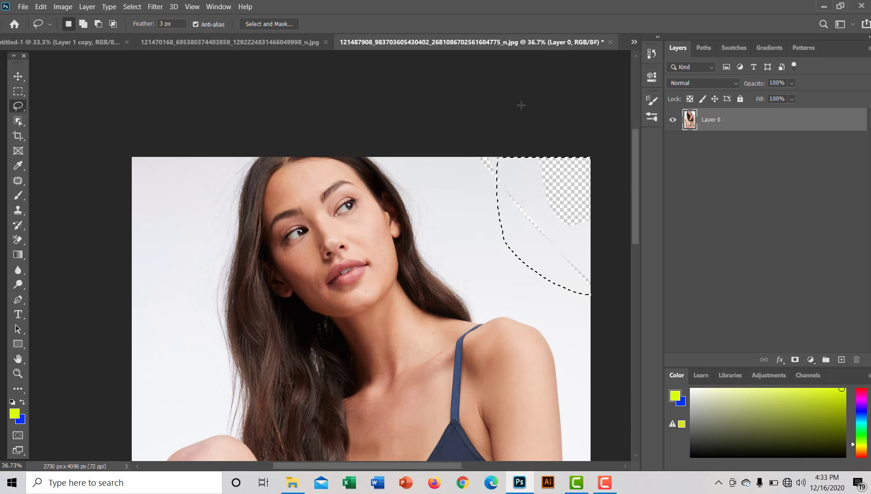
key("Delete")
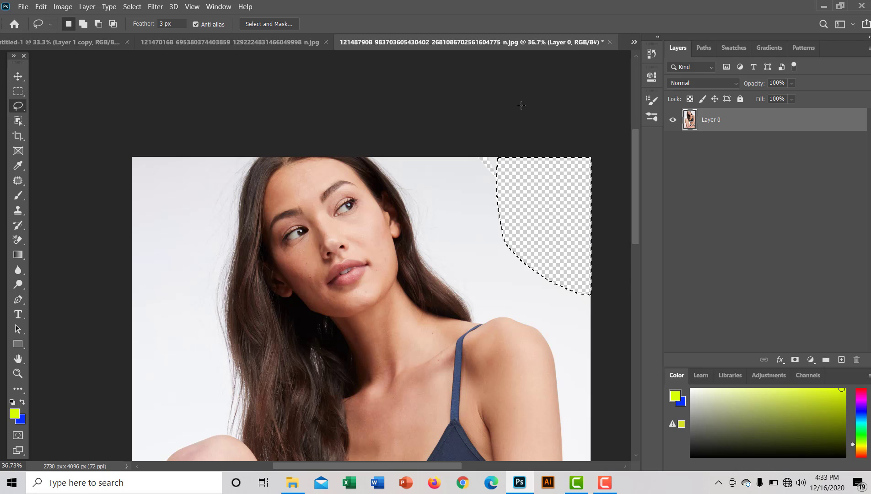
key("ctrl+d")
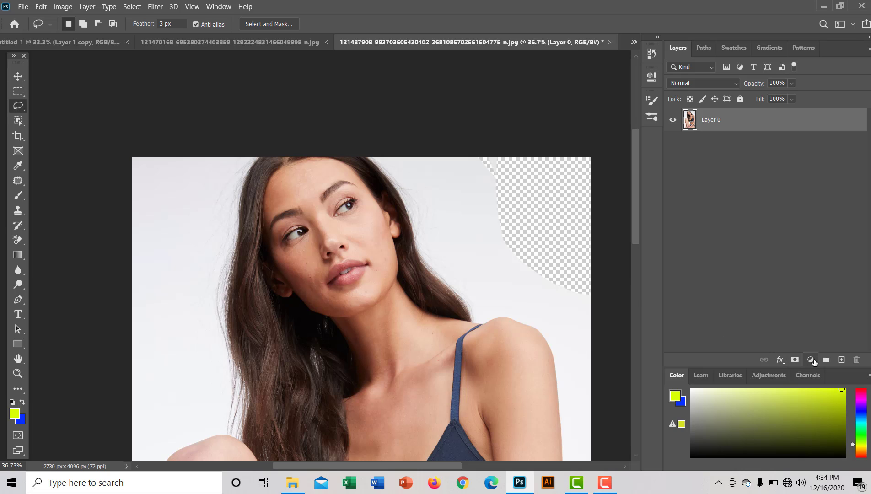
Add a blue 0724fe Solid Color fill layer and place the photo layer above it
left_click(811, 361)
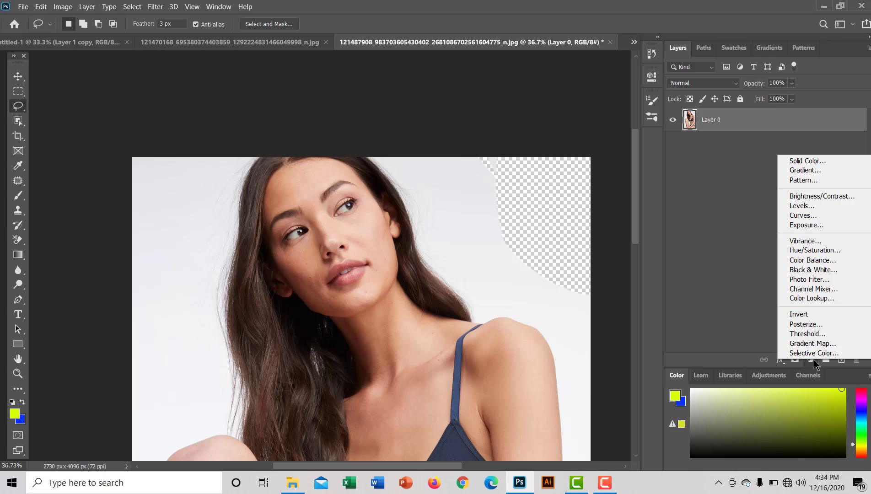
left_click(807, 164)
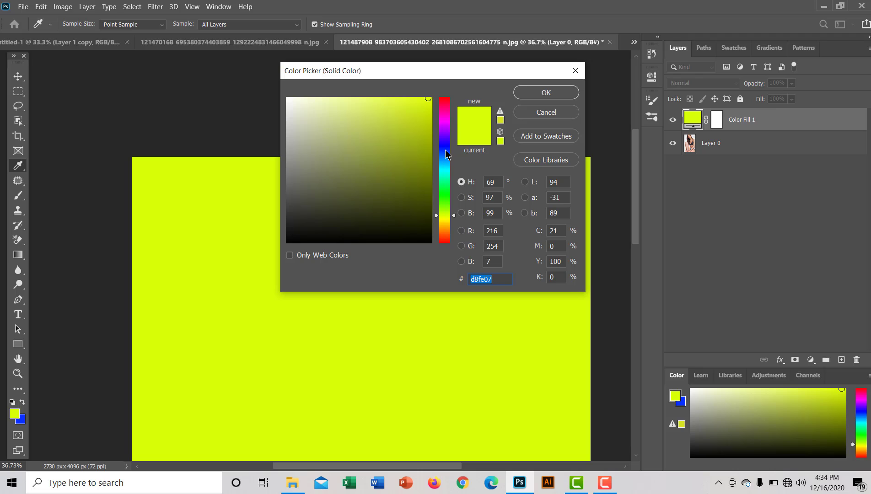
left_click(446, 149)
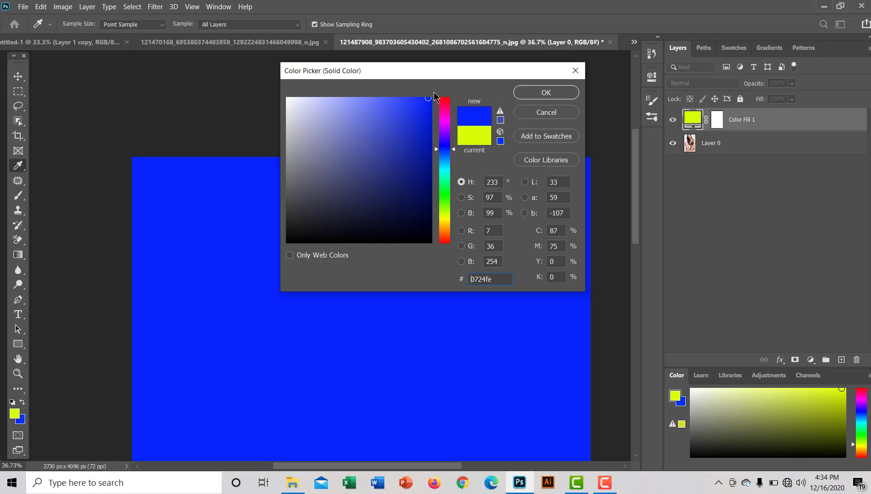
left_click(554, 93)
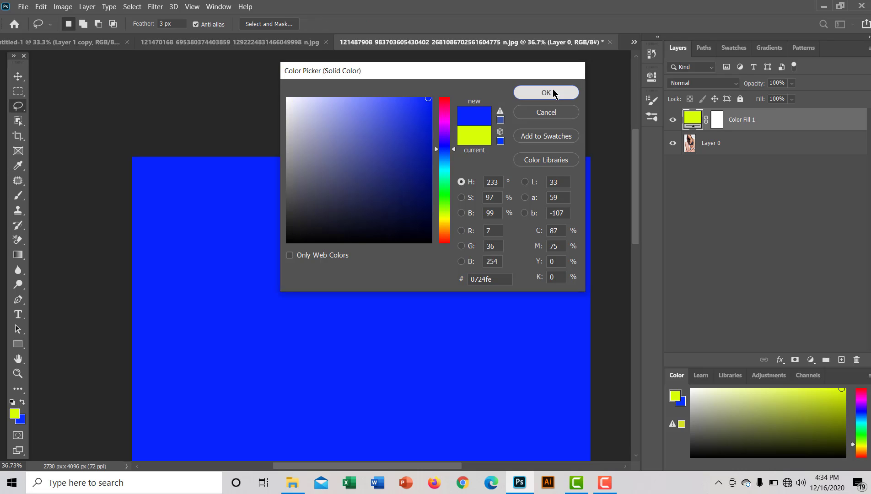
left_click_drag(714, 144, 713, 112)
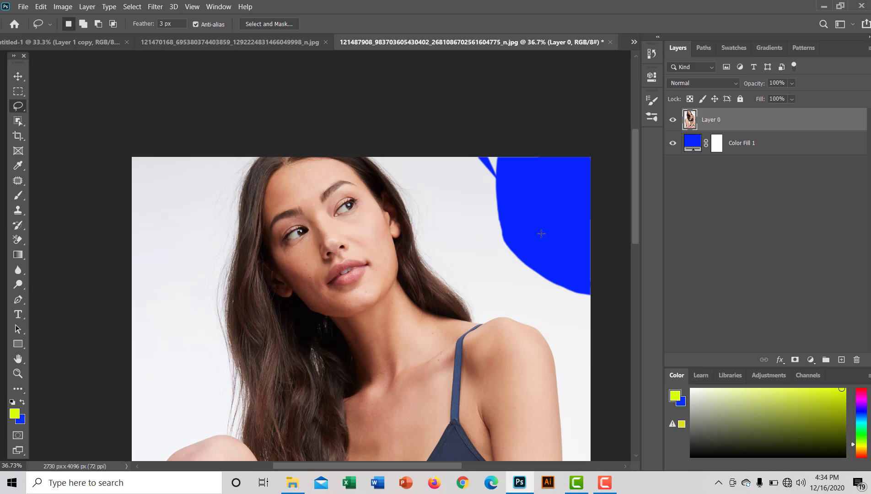
Lasso and delete another piece of backdrop along the cleared corner's inner edge, then deselect
mouse_move(467, 226)
left_mouse_down()
mouse_move(541, 231)
mouse_move(522, 145)
mouse_move(463, 105)
mouse_move(433, 114)
mouse_move(448, 193)
left_mouse_up()
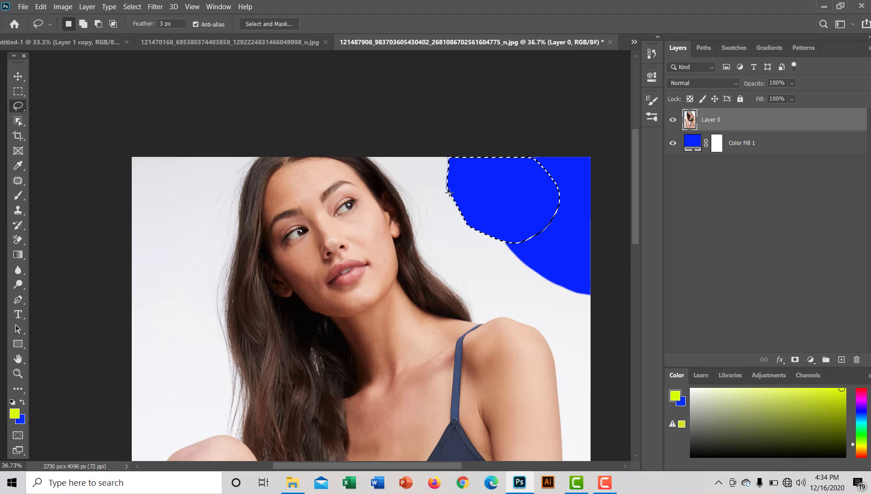
key("ctrl+d")
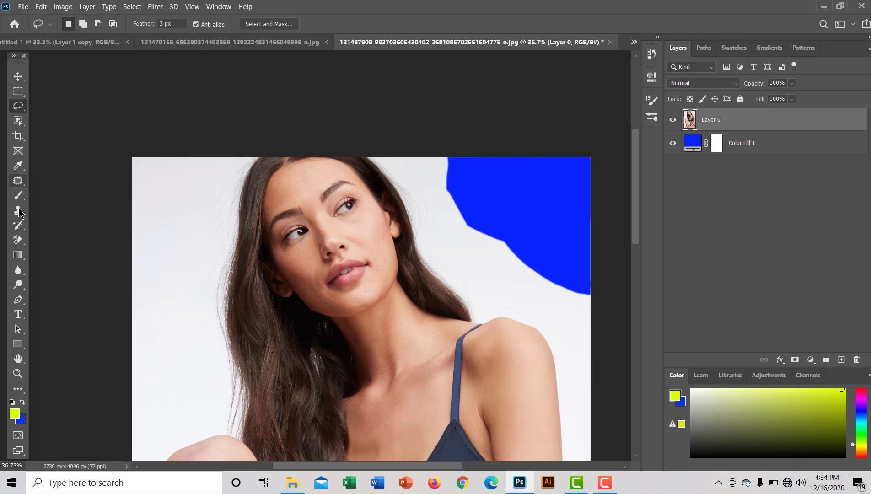
Set up the Background Eraser with Once sampling, Contiguous limits, 15% tolerance and brush size 800
left_click(19, 241)
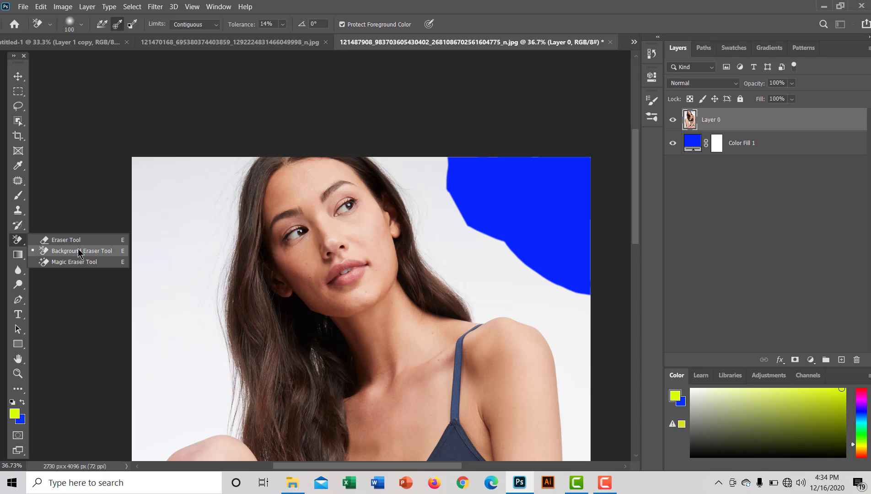
left_click(79, 251)
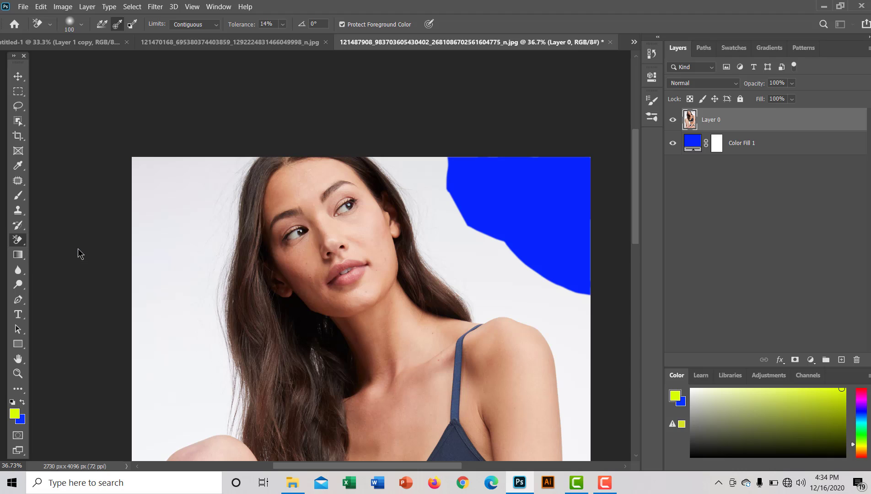
left_click(133, 27)
left_click(117, 28)
left_click(215, 24)
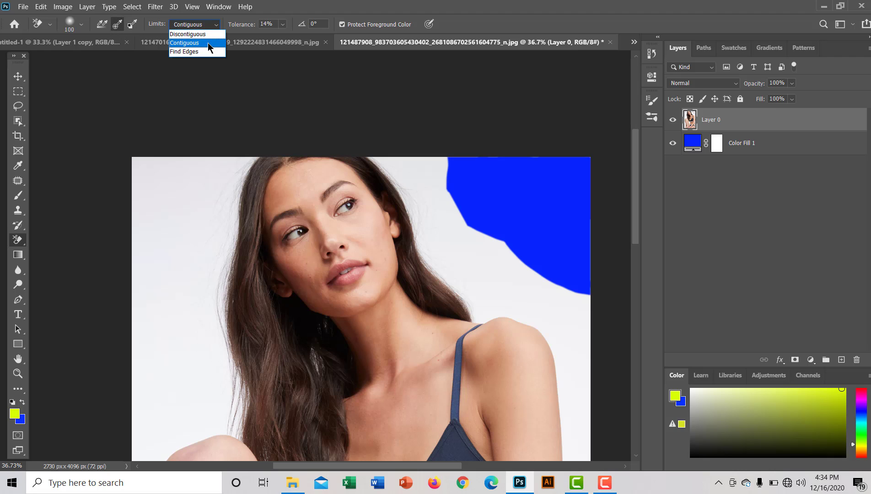
left_click(208, 43)
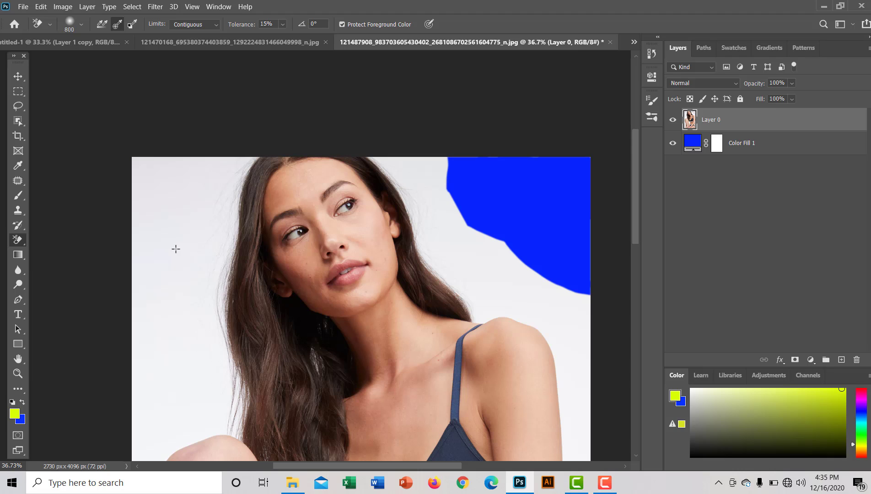
Erase the white backdrop on the left side of the photo, along the woman's hair down to her knee
left_click(175, 249)
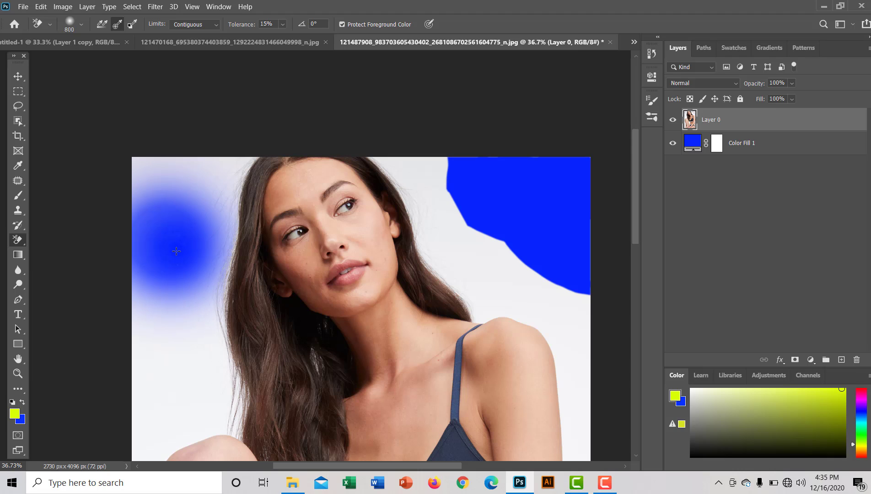
mouse_move(180, 179)
left_mouse_down()
mouse_move(182, 210)
mouse_move(176, 174)
mouse_move(173, 275)
mouse_move(218, 192)
mouse_move(229, 199)
mouse_move(220, 265)
mouse_move(238, 236)
mouse_move(179, 183)
mouse_move(119, 253)
mouse_move(106, 199)
mouse_move(128, 158)
mouse_move(163, 349)
mouse_move(157, 385)
mouse_move(138, 326)
mouse_move(147, 432)
mouse_move(170, 444)
mouse_move(229, 379)
mouse_move(250, 375)
mouse_move(243, 430)
left_mouse_up()
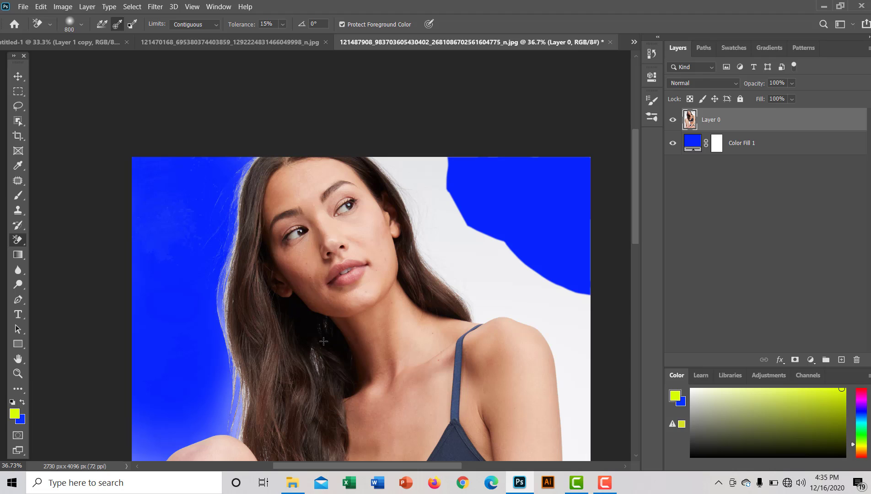
mouse_move(218, 427)
left_mouse_down()
mouse_move(251, 414)
mouse_move(235, 414)
mouse_move(246, 359)
left_mouse_up()
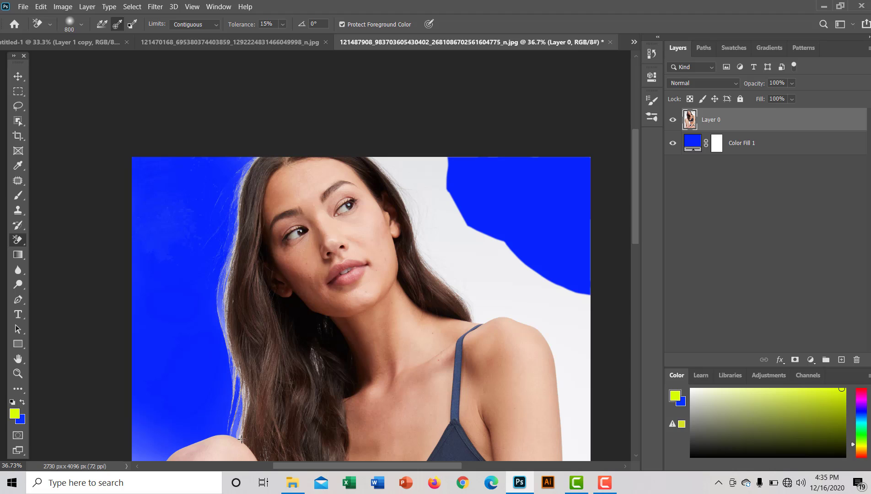
Erase the white backdrop from the upper half of the photo, along both sides of the hair and around the shoulder
left_click_drag(241, 439, 240, 416)
mouse_move(421, 171)
left_mouse_down()
mouse_move(419, 143)
mouse_move(409, 188)
mouse_move(465, 205)
mouse_move(453, 156)
mouse_move(450, 202)
mouse_move(464, 209)
mouse_move(495, 188)
mouse_move(487, 188)
mouse_move(459, 252)
mouse_move(469, 272)
mouse_move(482, 237)
mouse_move(474, 254)
mouse_move(481, 310)
mouse_move(513, 267)
mouse_move(543, 254)
mouse_move(527, 256)
mouse_move(516, 233)
left_mouse_up()
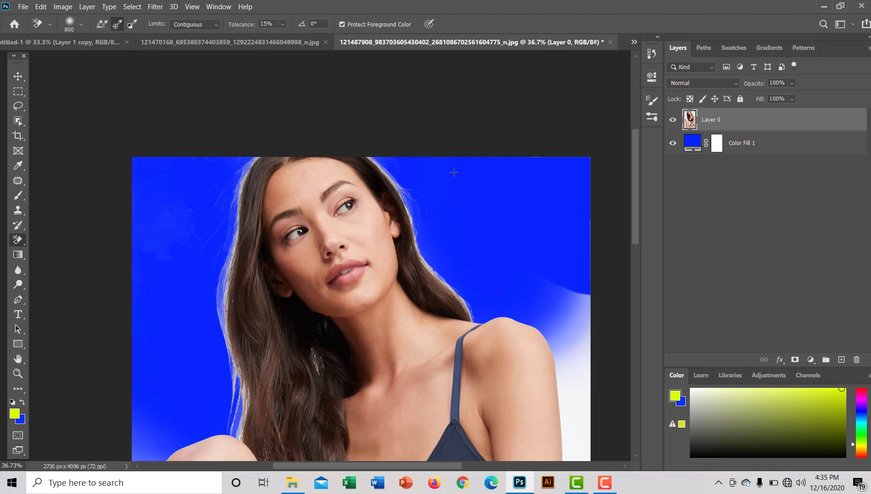
mouse_move(507, 278)
left_mouse_down()
mouse_move(551, 299)
mouse_move(580, 340)
mouse_move(575, 450)
mouse_move(571, 372)
left_mouse_up()
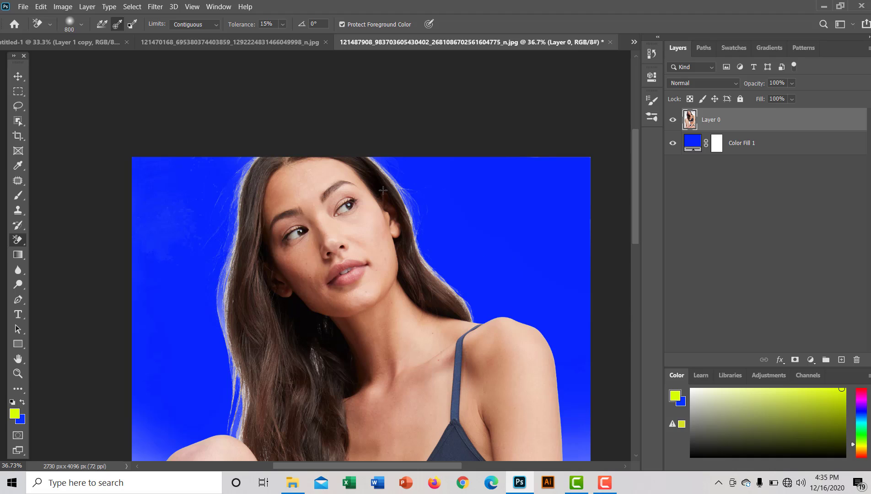
left_click_drag(223, 310, 221, 249)
left_click_drag(225, 408, 264, 444)
left_click_drag(635, 170, 647, 273)
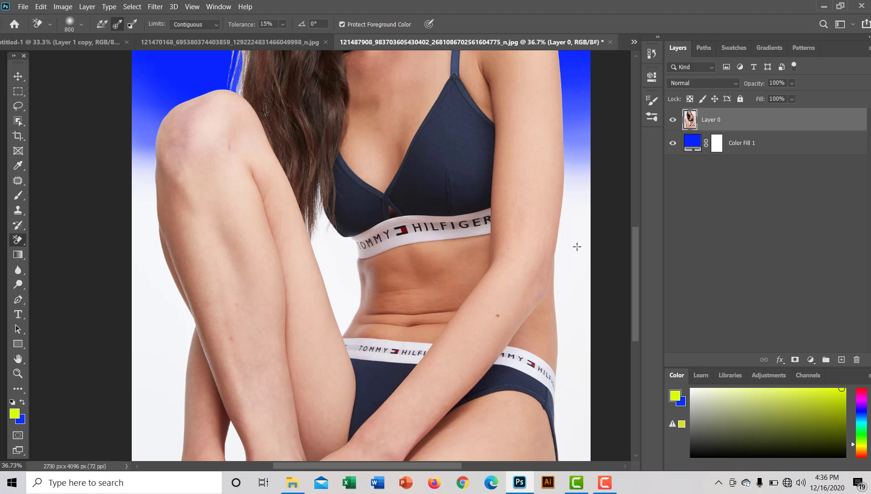
left_click_drag(576, 247, 578, 211)
left_click_drag(576, 305, 575, 468)
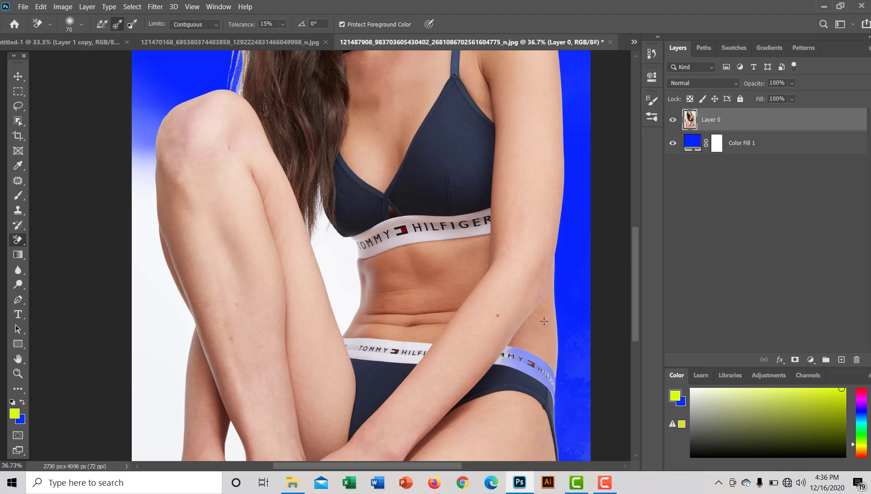
key("ctrl+z")
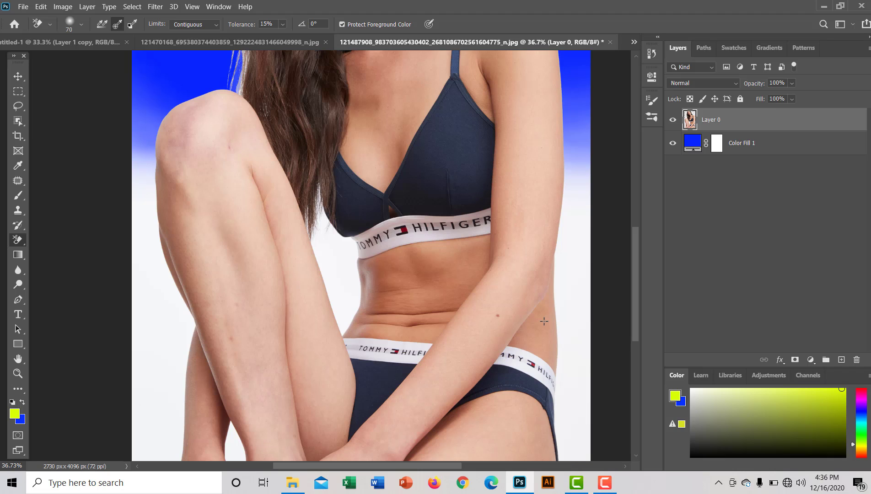
mouse_move(574, 364)
left_mouse_down()
mouse_move(580, 348)
mouse_move(573, 384)
mouse_move(573, 302)
mouse_move(571, 327)
left_mouse_up()
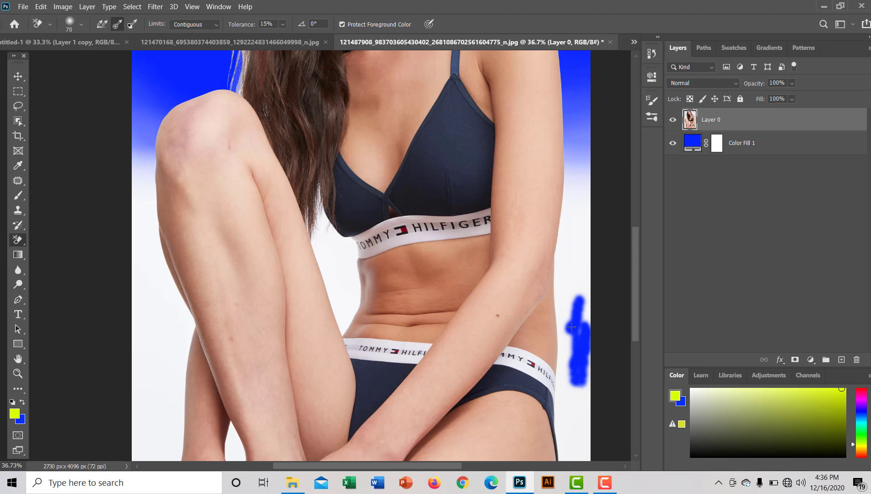
key("ctrl+z")
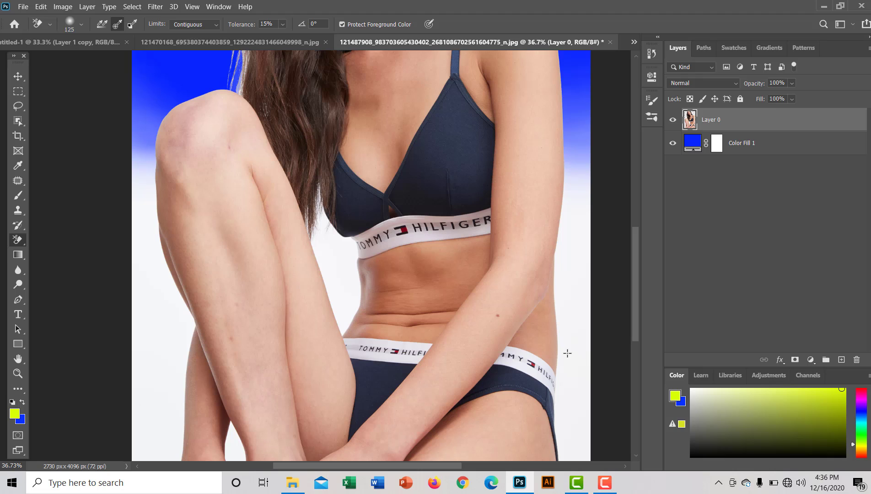
mouse_move(566, 352)
left_mouse_down()
mouse_move(573, 316)
mouse_move(575, 365)
left_mouse_up()
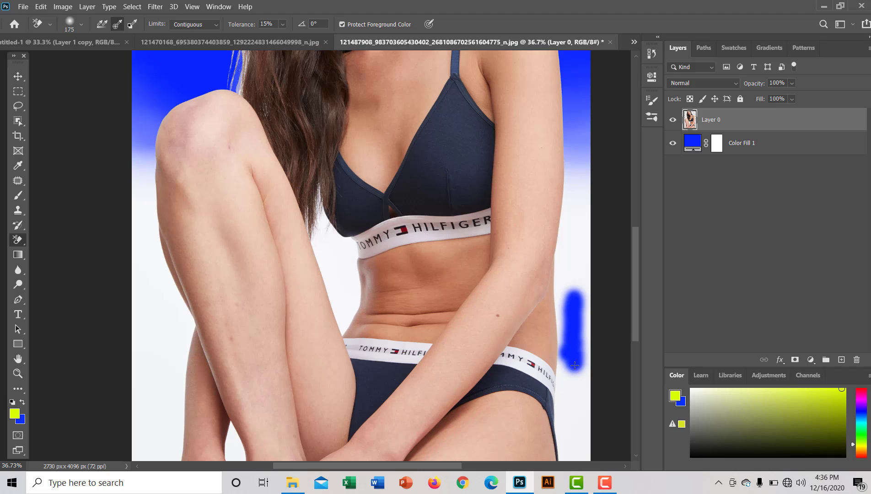
key("ctrl+z")
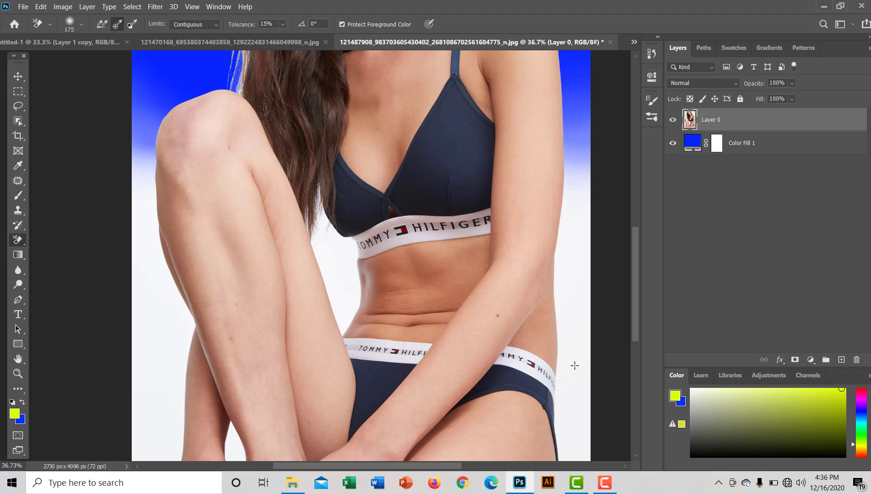
Erase the white backdrop beside the outer arm and hip with the Background Eraser at brush size 175
mouse_move(575, 366)
left_mouse_down()
mouse_move(575, 263)
mouse_move(560, 265)
mouse_move(571, 263)
mouse_move(576, 227)
mouse_move(570, 58)
mouse_move(587, 201)
mouse_move(585, 349)
left_mouse_up()
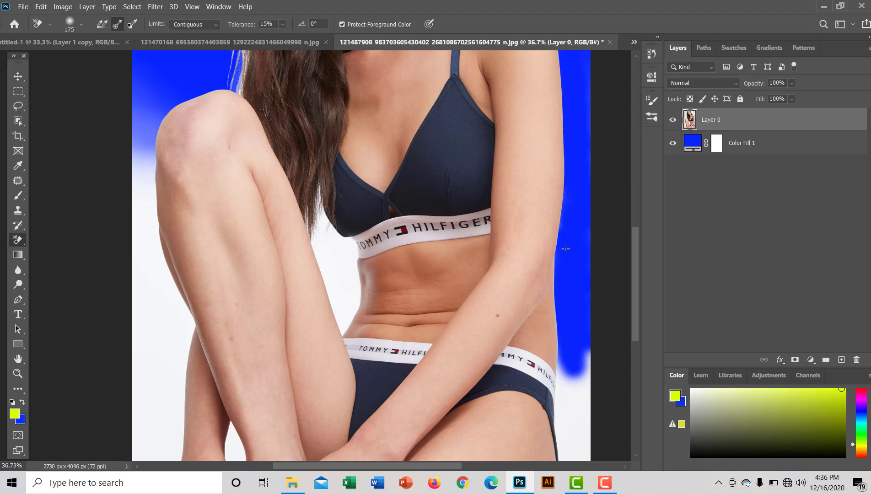
mouse_move(594, 389)
left_mouse_down()
mouse_move(588, 480)
mouse_move(574, 444)
mouse_move(576, 403)
mouse_move(575, 424)
left_mouse_up()
mouse_move(567, 456)
left_mouse_down()
mouse_move(565, 386)
mouse_move(578, 354)
mouse_move(595, 413)
mouse_move(581, 412)
mouse_move(583, 359)
mouse_move(580, 425)
mouse_move(581, 363)
left_mouse_up()
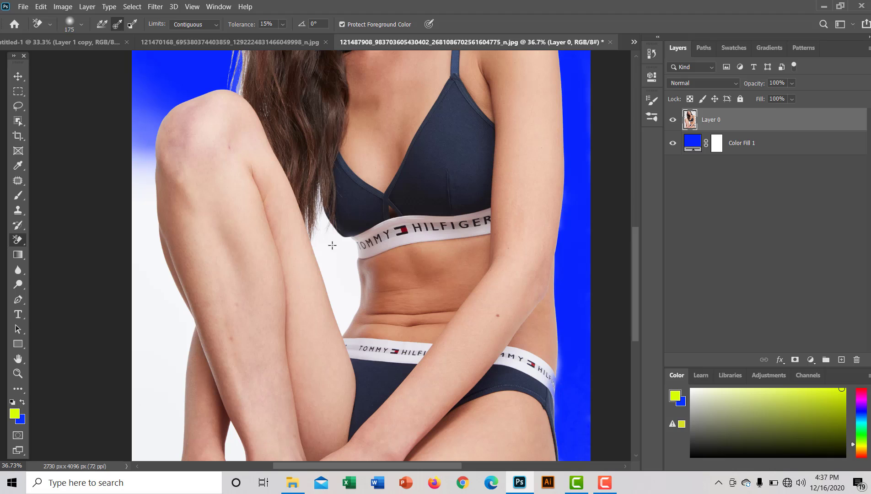
Erase the enclosed white backdrop between the raised leg, the hair tips and the waist
mouse_move(343, 297)
left_mouse_down()
mouse_move(340, 249)
mouse_move(333, 265)
mouse_move(339, 293)
mouse_move(315, 205)
left_mouse_up()
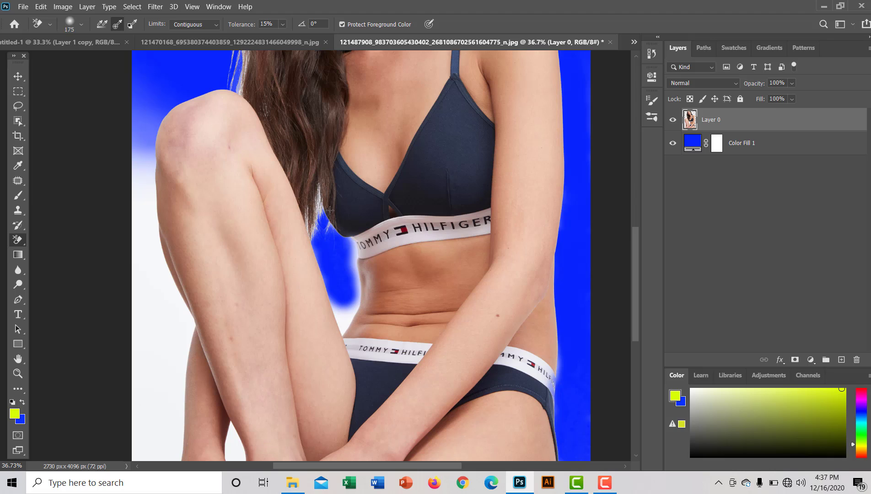
mouse_move(321, 256)
left_mouse_down()
mouse_move(350, 327)
mouse_move(358, 291)
mouse_move(352, 243)
mouse_move(348, 253)
left_mouse_up()
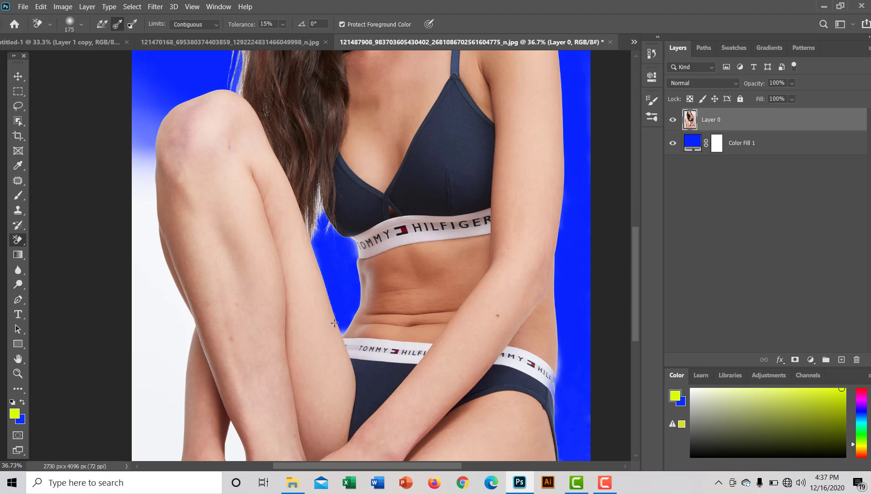
left_click_drag(342, 333, 364, 317)
left_click_drag(325, 241, 329, 236)
Erase the white backdrop around the raised knee and down the outer side of the leg
left_click_drag(443, 323, 413, 329)
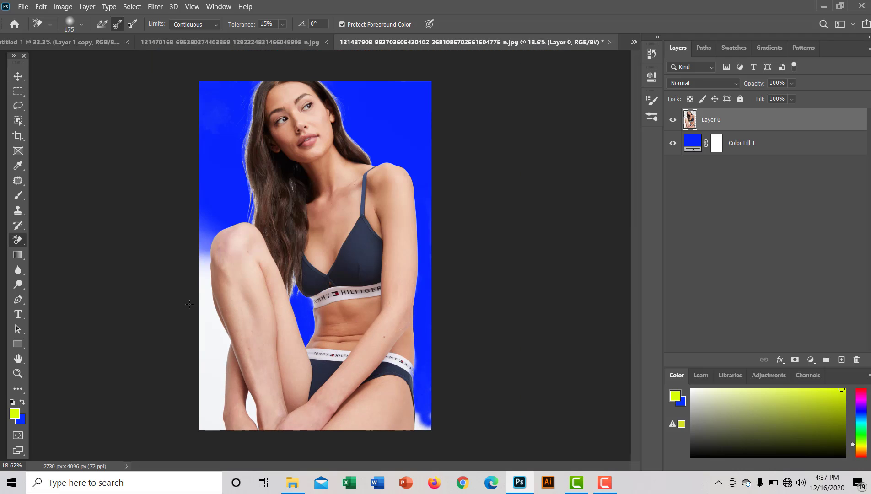
left_click_drag(205, 295, 239, 305)
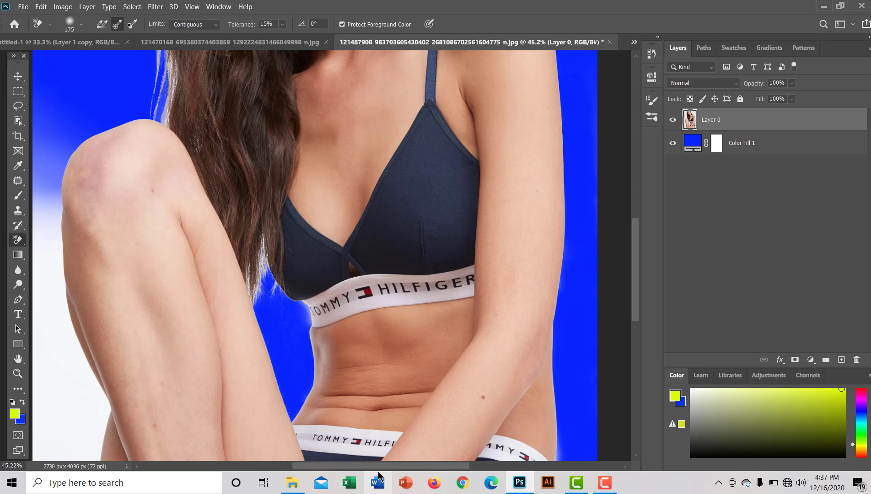
left_click_drag(387, 465, 329, 466)
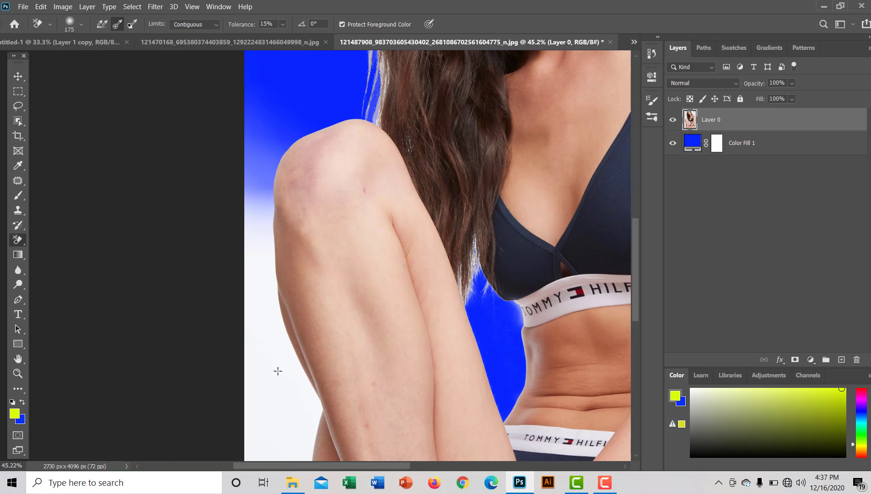
mouse_move(272, 369)
left_mouse_down()
mouse_move(261, 341)
mouse_move(252, 119)
mouse_move(262, 93)
mouse_move(270, 215)
mouse_move(331, 89)
mouse_move(365, 59)
left_mouse_up()
left_click_drag(366, 108, 373, 123)
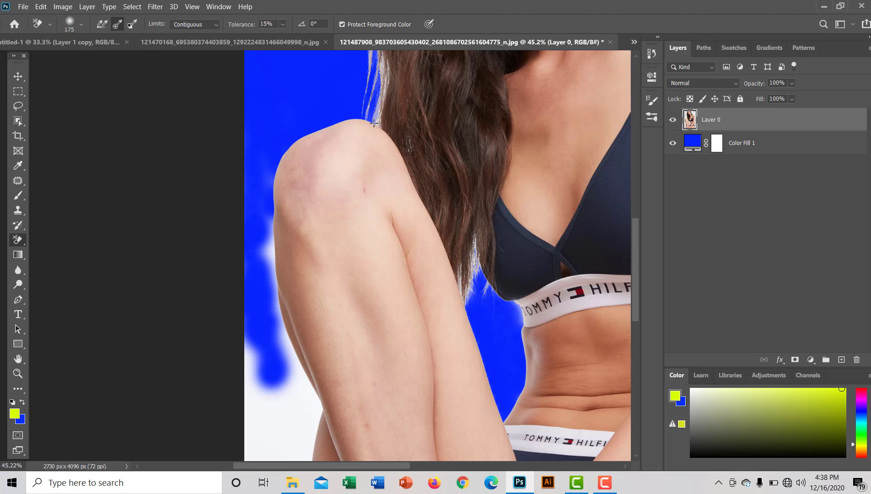
mouse_move(285, 235)
left_mouse_down()
mouse_move(271, 288)
mouse_move(273, 186)
mouse_move(284, 420)
mouse_move(317, 391)
mouse_move(316, 428)
mouse_move(295, 359)
mouse_move(230, 366)
mouse_move(231, 336)
mouse_move(260, 392)
mouse_move(248, 325)
mouse_move(294, 347)
mouse_move(288, 408)
mouse_move(299, 469)
mouse_move(313, 440)
mouse_move(312, 449)
mouse_move(241, 434)
mouse_move(234, 447)
mouse_move(265, 386)
mouse_move(264, 458)
mouse_move(242, 449)
mouse_move(249, 403)
mouse_move(262, 463)
mouse_move(252, 395)
mouse_move(242, 445)
mouse_move(251, 444)
mouse_move(258, 414)
left_mouse_up()
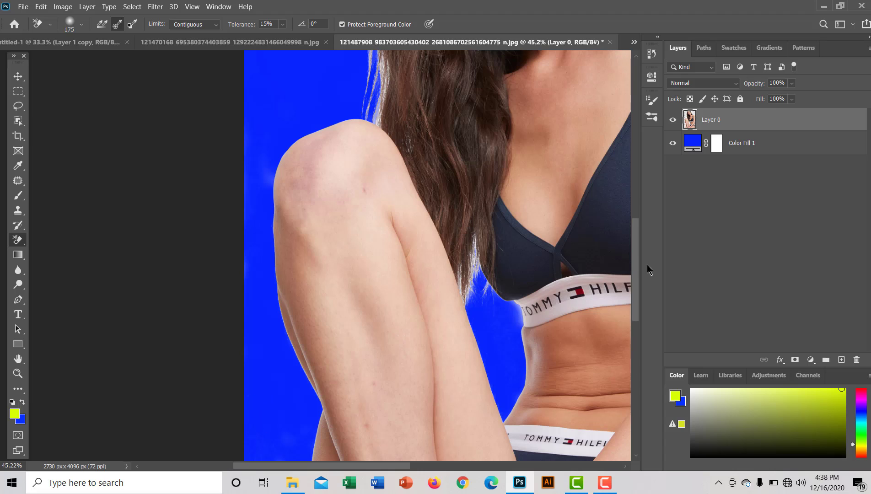
Erase the remaining backdrop along the photo's lower edge: beside the forearm, in the gap between arm and leg, and next to the thigh
left_click_drag(638, 280, 649, 349)
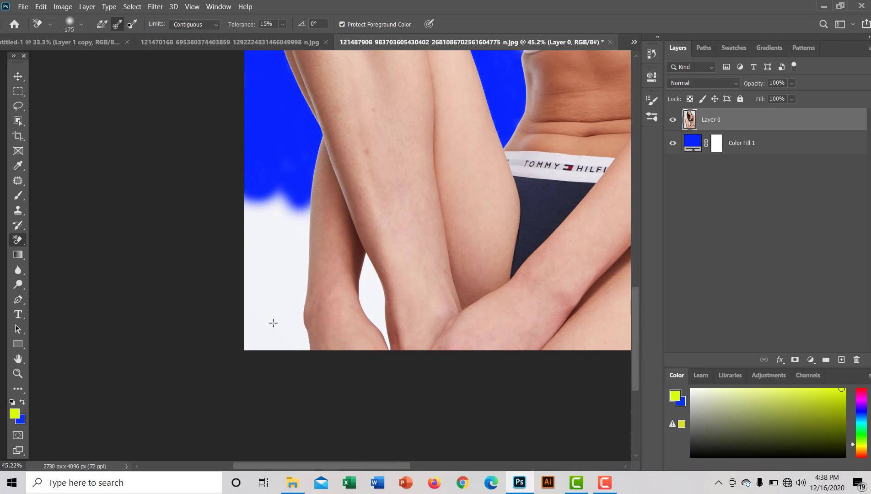
mouse_move(272, 320)
left_mouse_down()
mouse_move(294, 201)
mouse_move(265, 302)
mouse_move(296, 210)
mouse_move(293, 172)
mouse_move(265, 186)
mouse_move(248, 245)
mouse_move(241, 208)
mouse_move(253, 211)
mouse_move(249, 376)
mouse_move(248, 314)
mouse_move(281, 350)
mouse_move(299, 341)
mouse_move(267, 345)
mouse_move(313, 343)
mouse_move(310, 243)
mouse_move(302, 347)
mouse_move(291, 310)
mouse_move(295, 277)
left_mouse_up()
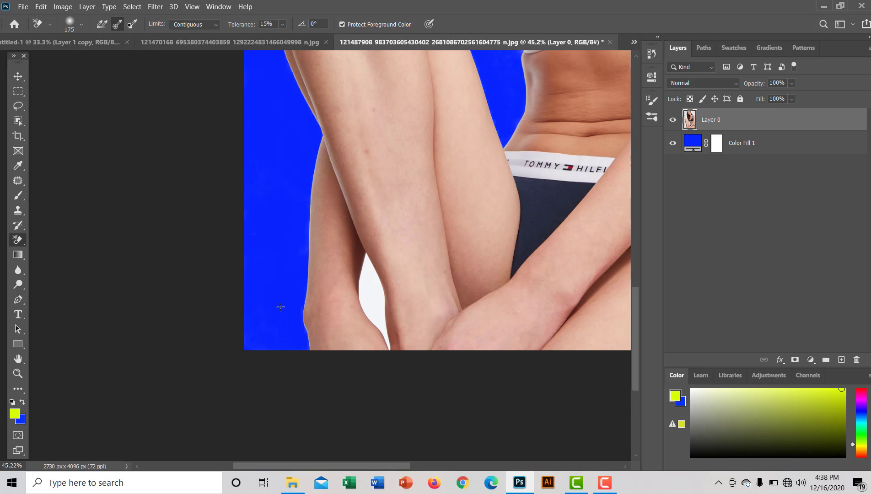
mouse_move(320, 334)
left_mouse_down()
mouse_move(400, 300)
mouse_move(394, 351)
mouse_move(368, 306)
mouse_move(388, 353)
mouse_move(355, 252)
mouse_move(370, 282)
mouse_move(360, 262)
left_mouse_up()
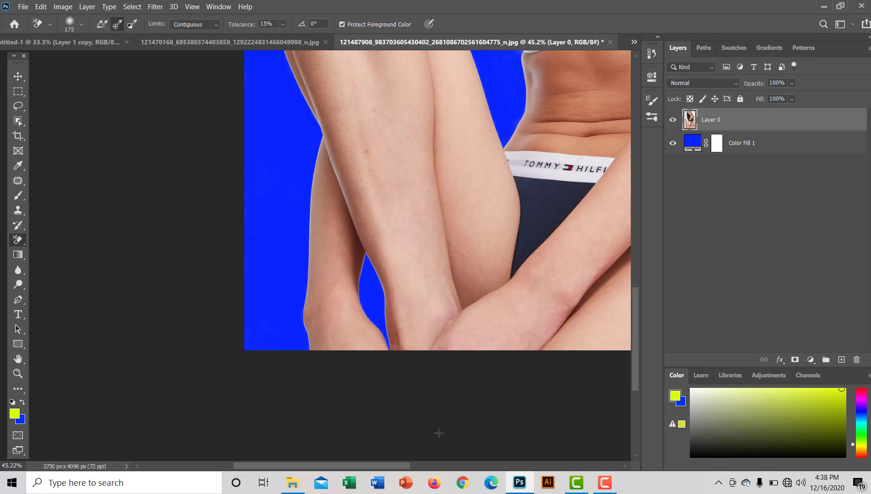
left_click_drag(395, 465, 485, 468)
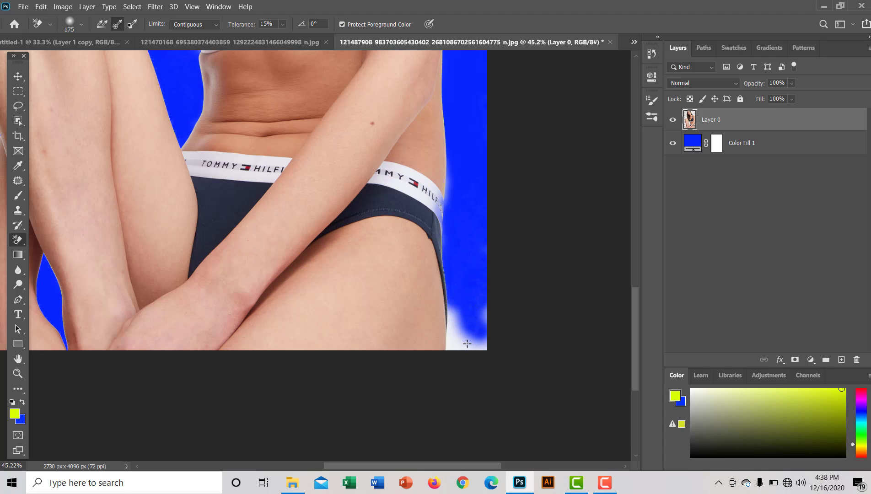
mouse_move(458, 346)
left_mouse_down()
mouse_move(467, 317)
mouse_move(455, 360)
mouse_move(479, 363)
mouse_move(488, 320)
mouse_move(466, 355)
mouse_move(440, 293)
mouse_move(449, 392)
mouse_move(429, 353)
left_mouse_up()
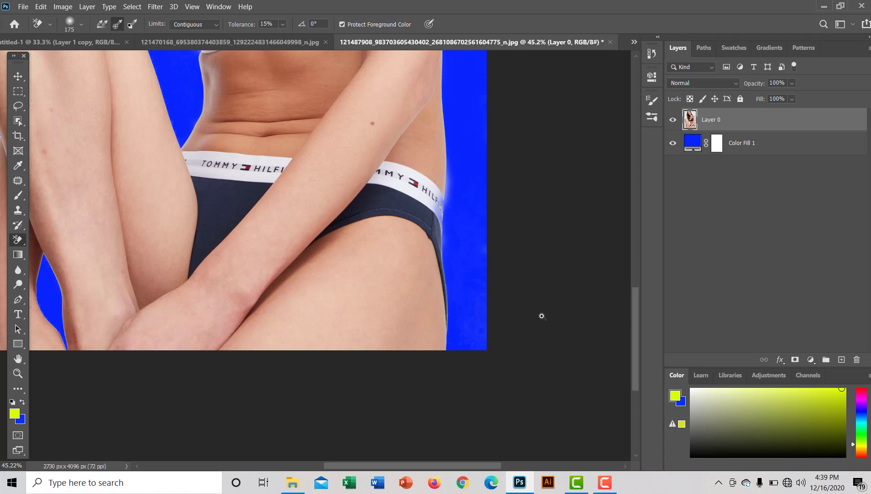
Check the whole cutout by toggling the Color Fill 1 layer's visibility several times, leaving the layer visible
left_click_drag(541, 317, 492, 303)
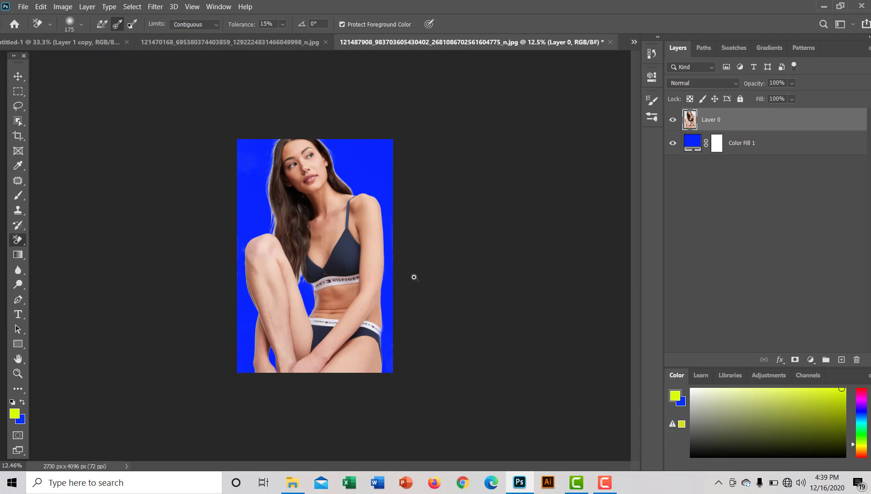
left_click_drag(392, 280, 401, 287)
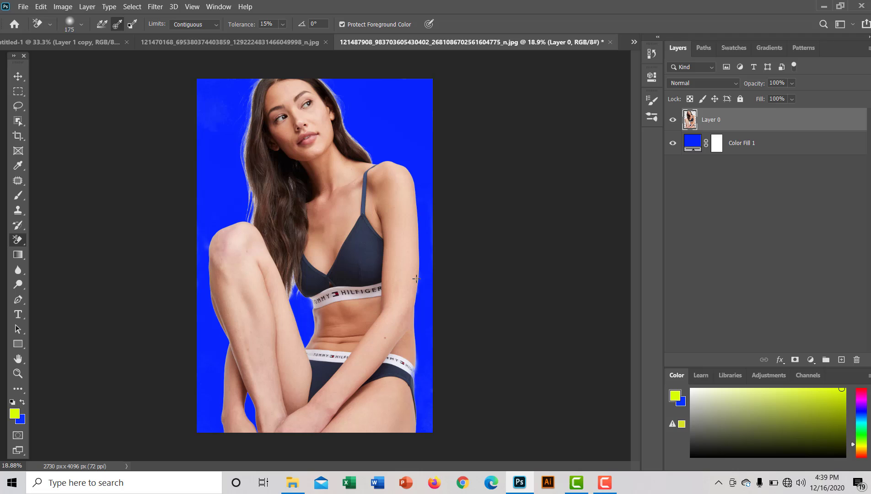
left_click(672, 145)
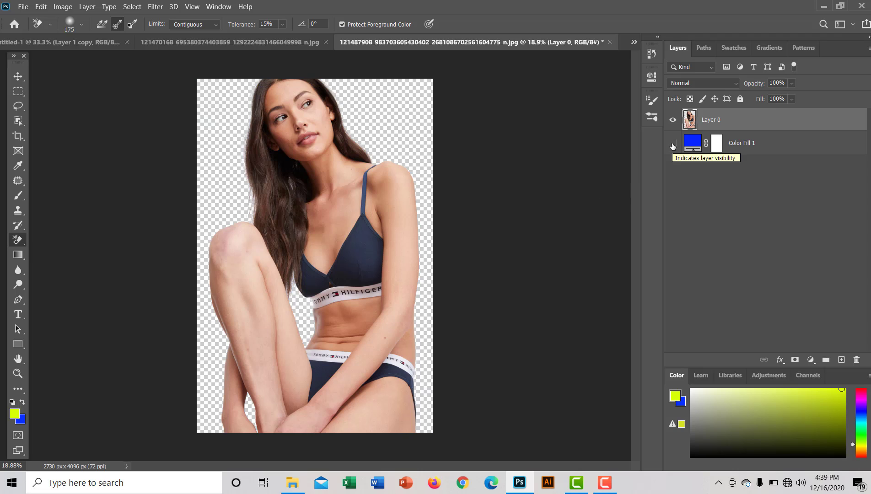
left_click(672, 145)
left_click(672, 144)
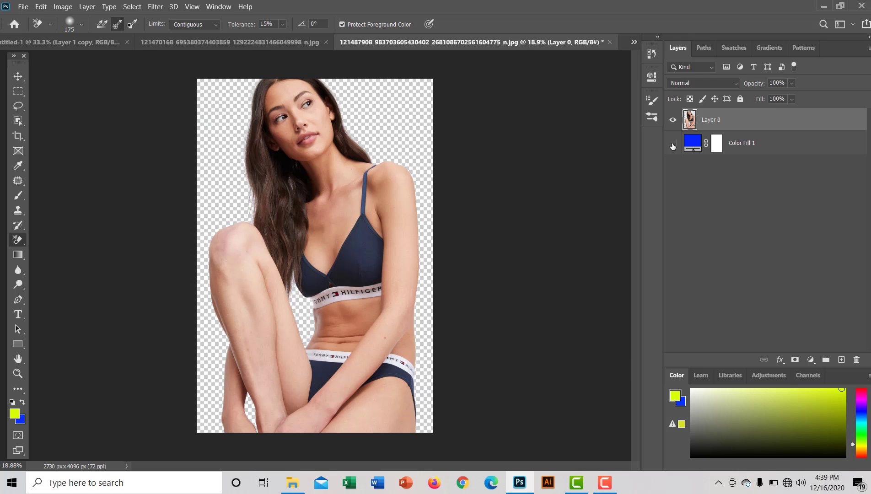
left_click(673, 144)
left_click(673, 145)
left_click(672, 145)
left_click(672, 144)
left_click(673, 144)
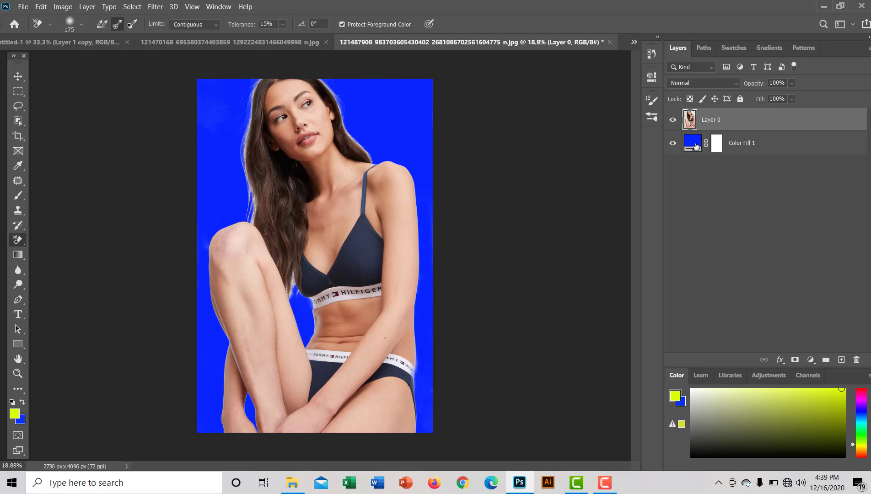
Change the Color Fill 1 layer's colour to muted blue 636cac
left_click(695, 145)
double_click(696, 146)
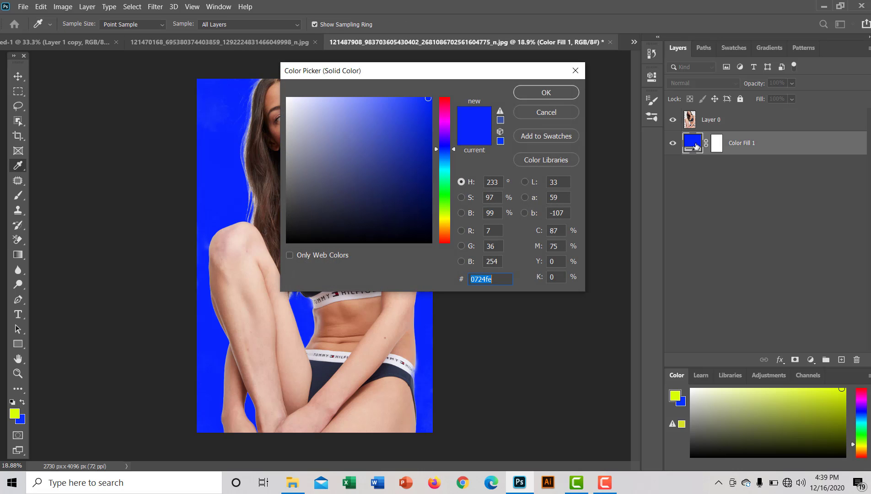
left_click(349, 128)
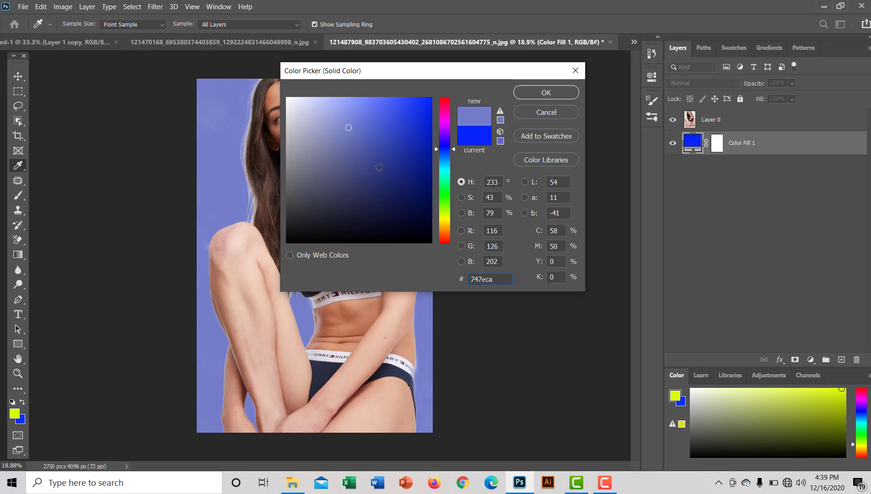
left_click(378, 168)
left_click(349, 145)
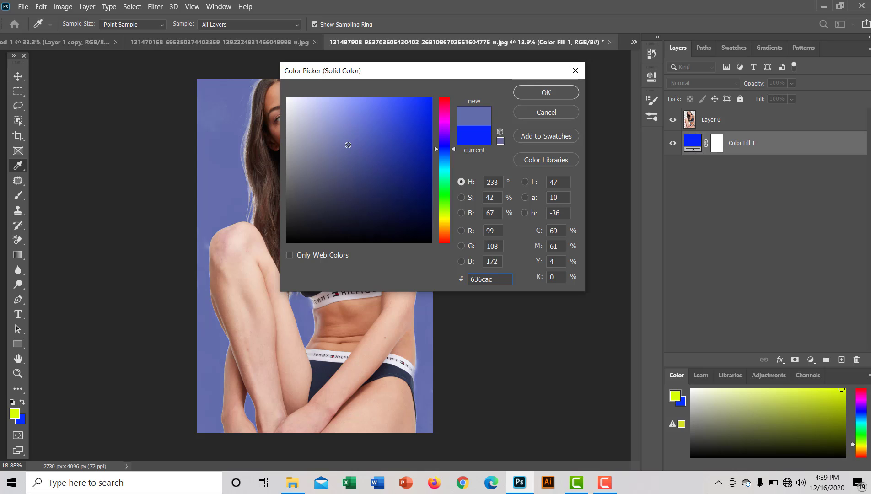
left_click(532, 94)
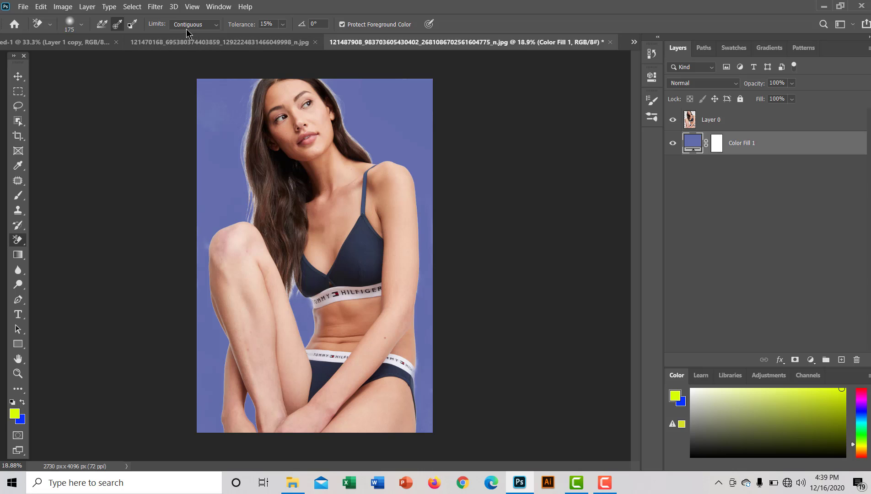
Switch to the Untitled-1 document with the side-by-side cutouts
left_click(189, 41)
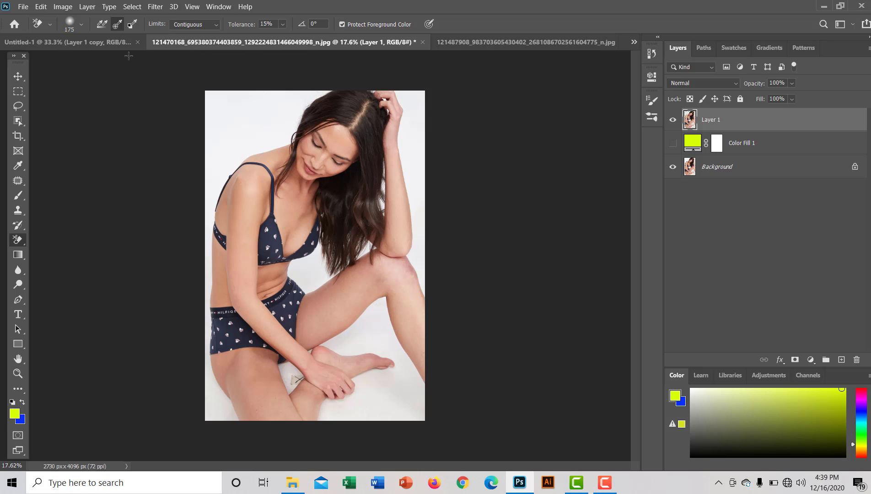
left_click(105, 42)
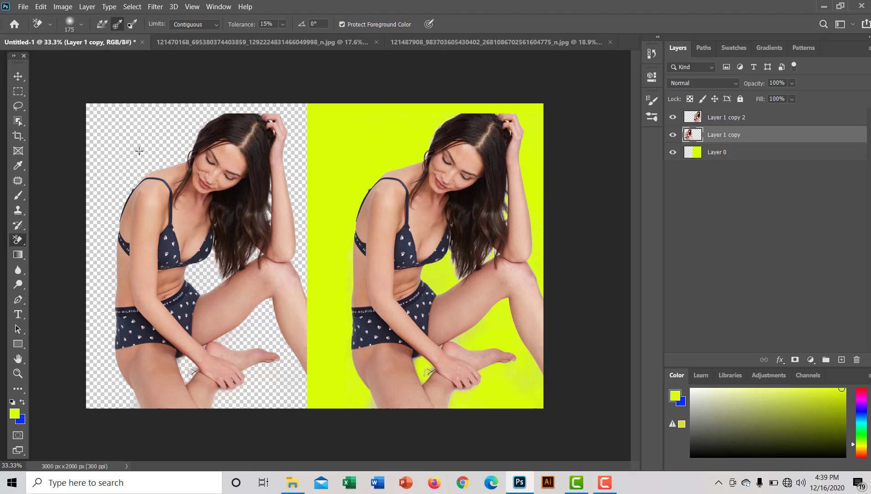
left_click(177, 211)
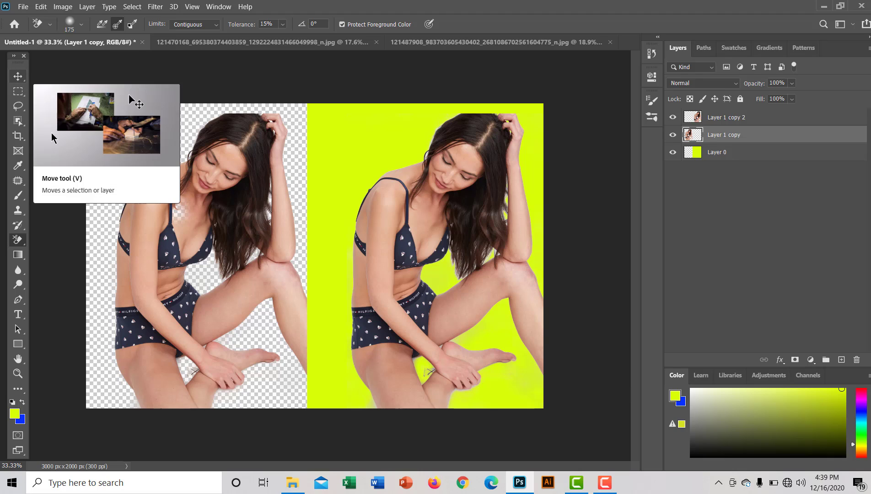
Delete both old cutout layers, Layer 1 copy and Layer 1 copy 2, with the Move tool's layer selection
left_click(19, 77)
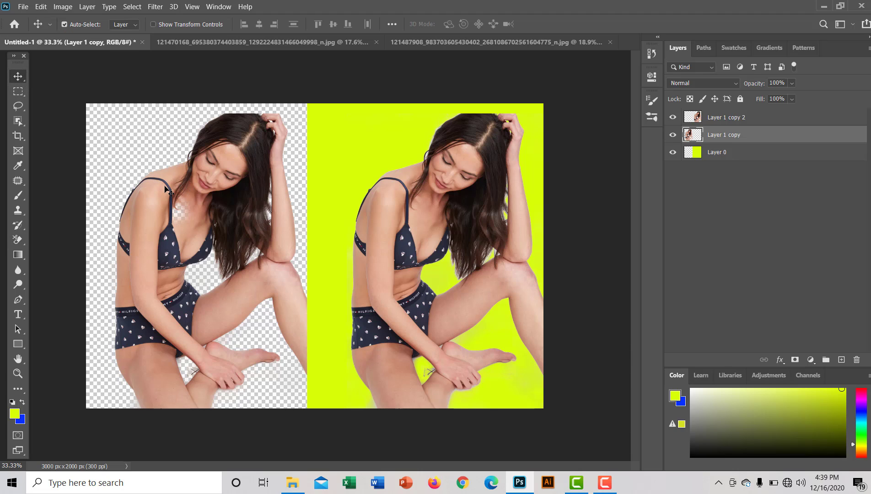
key("Delete")
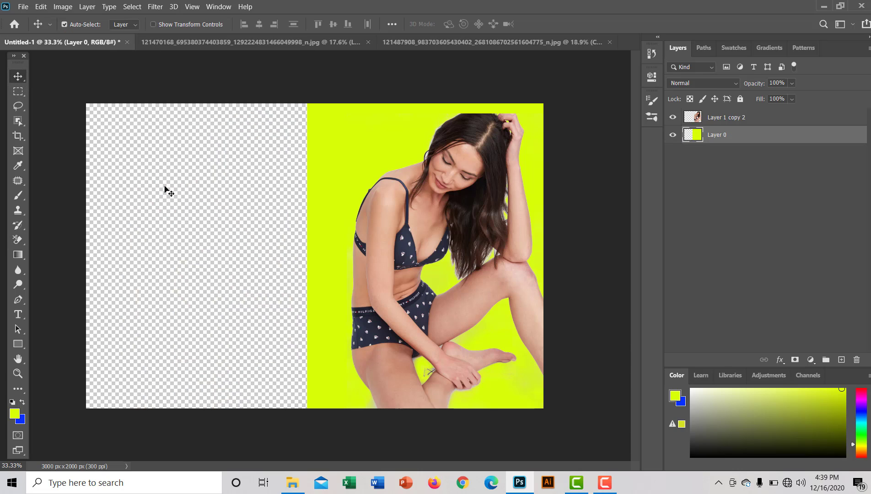
left_click(414, 253)
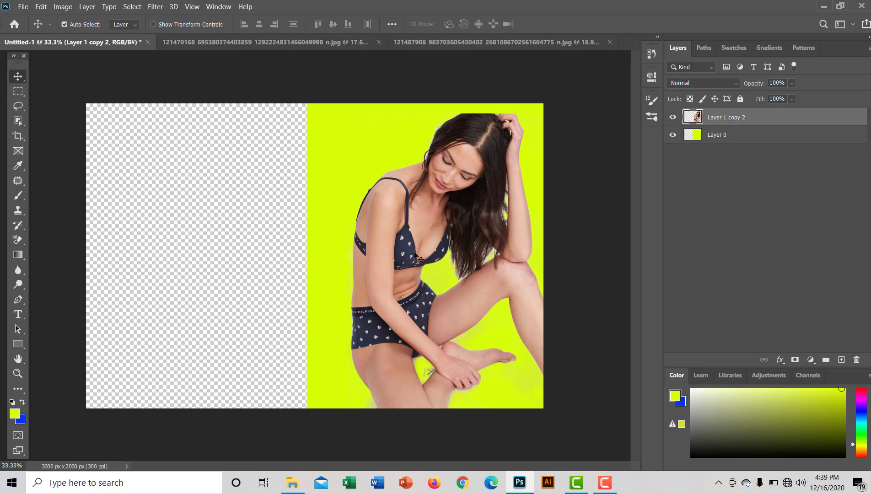
key("Delete")
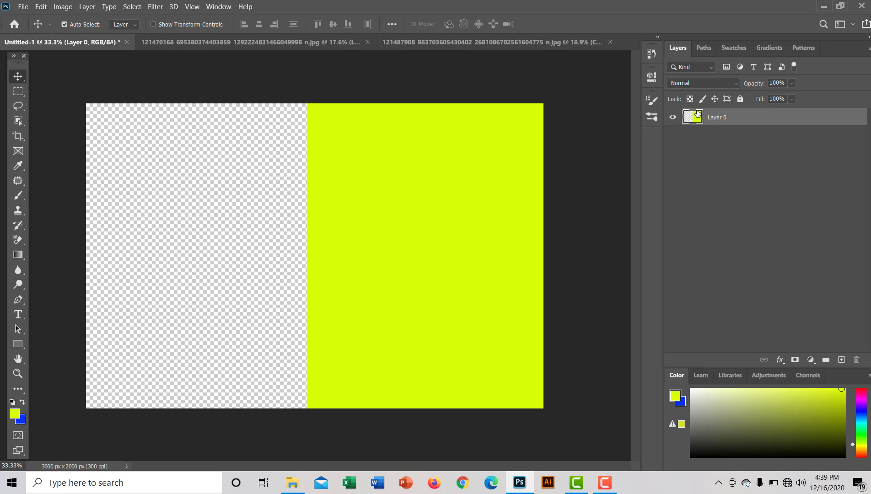
key("space")
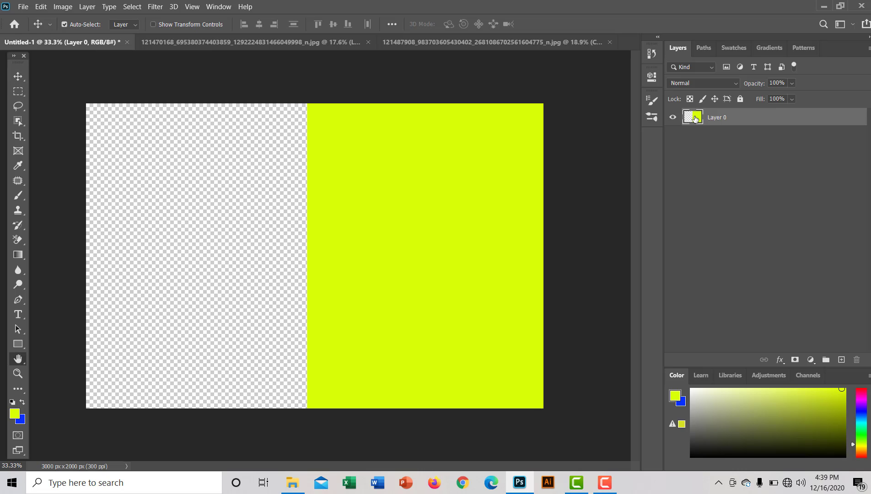
double_click(695, 119)
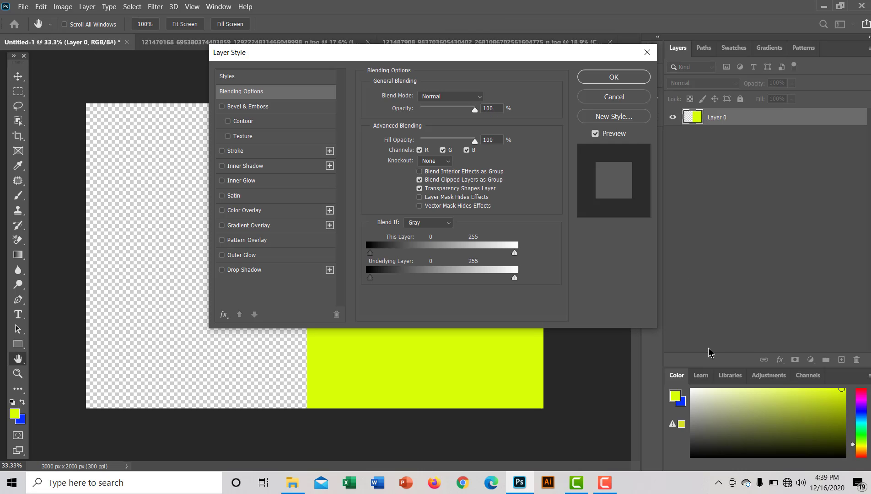
left_click(621, 77)
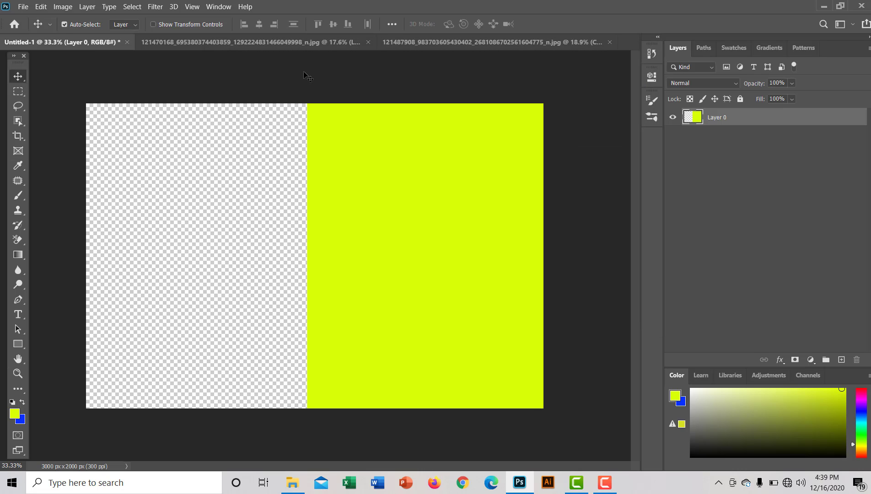
Select the yellow half of Layer 0 with a rectangular marquee, fill it with olive green, and deselect
left_click(16, 92)
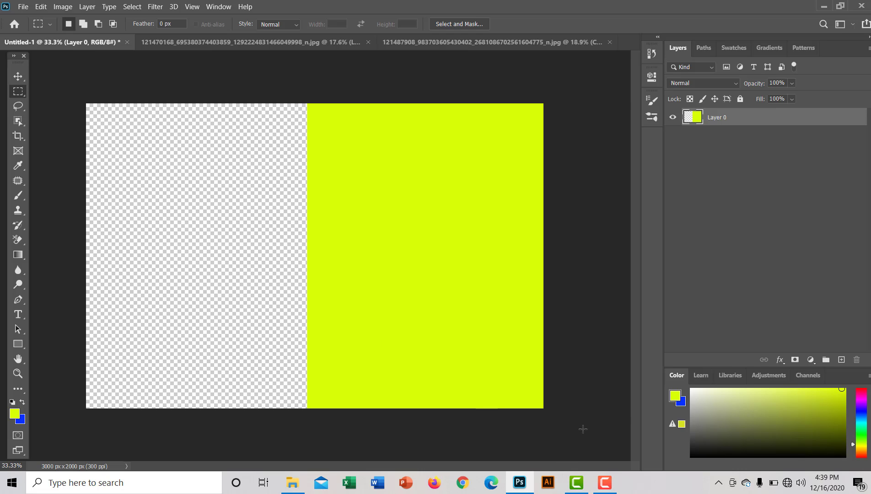
left_click_drag(583, 429, 306, 93)
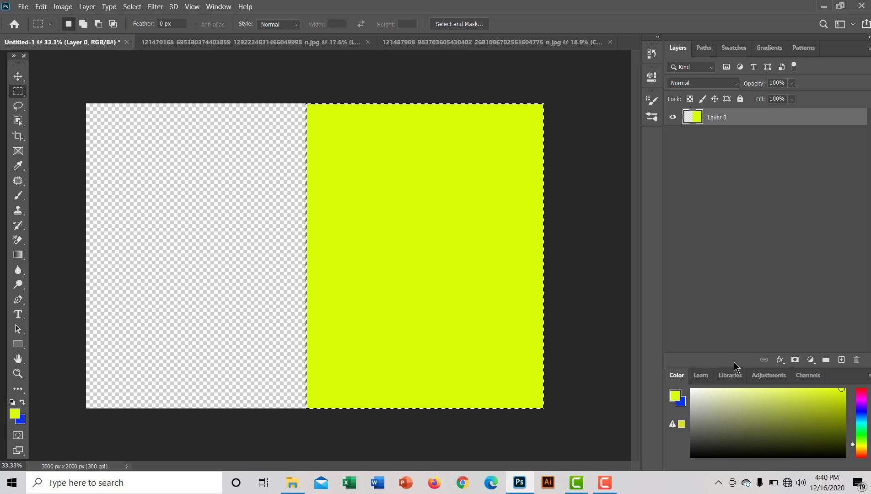
left_click(824, 421)
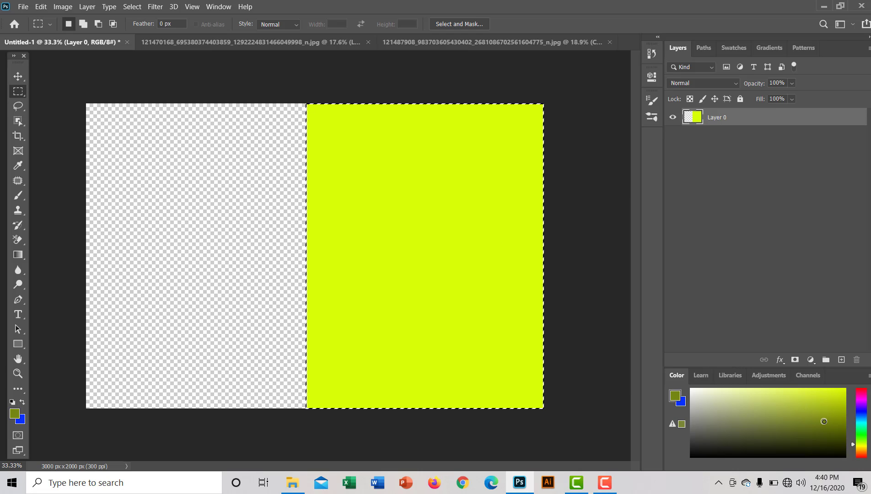
left_click_drag(824, 422, 840, 419)
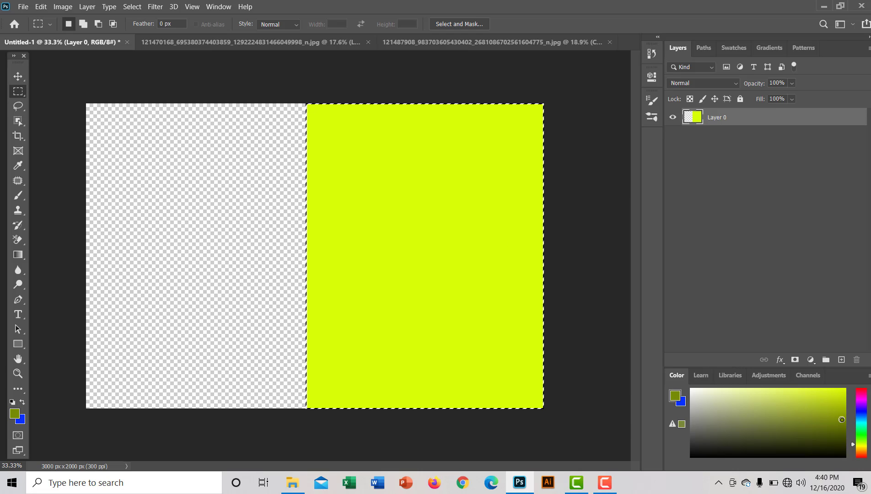
key("alt+BackSpace")
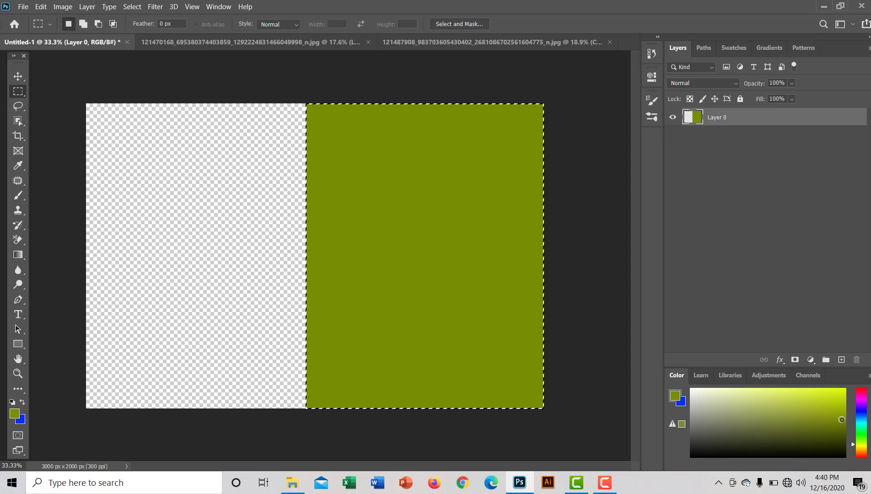
key("ctrl+d")
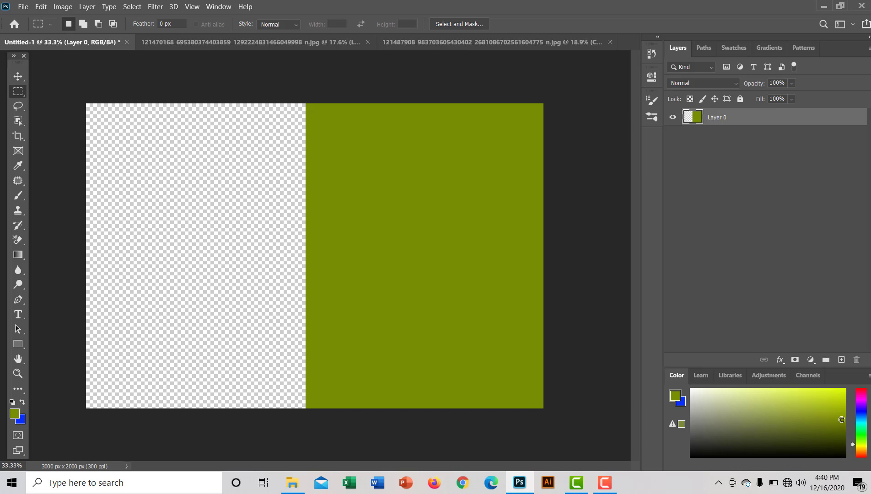
Switch to the photo document with the blue fill and shift the cutout left, undoing the accidental duplicate
left_click(475, 45)
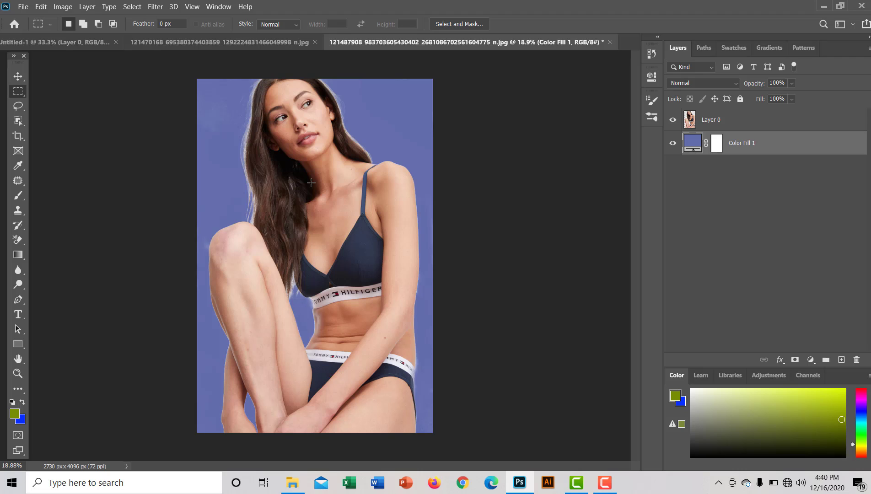
left_click(17, 79)
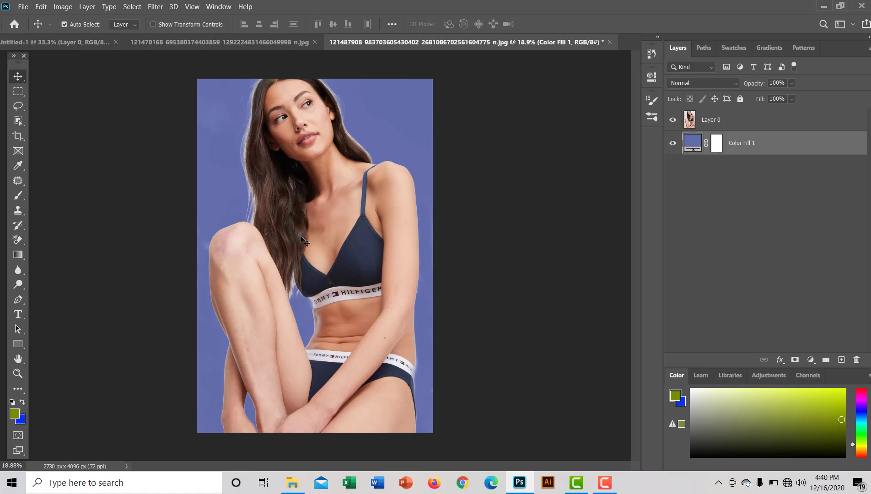
left_click_drag(294, 238, 186, 231)
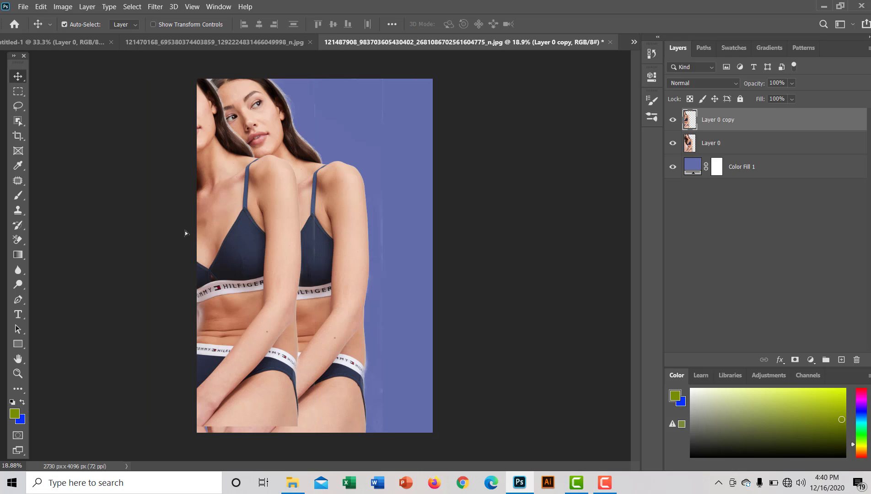
key("ctrl+z")
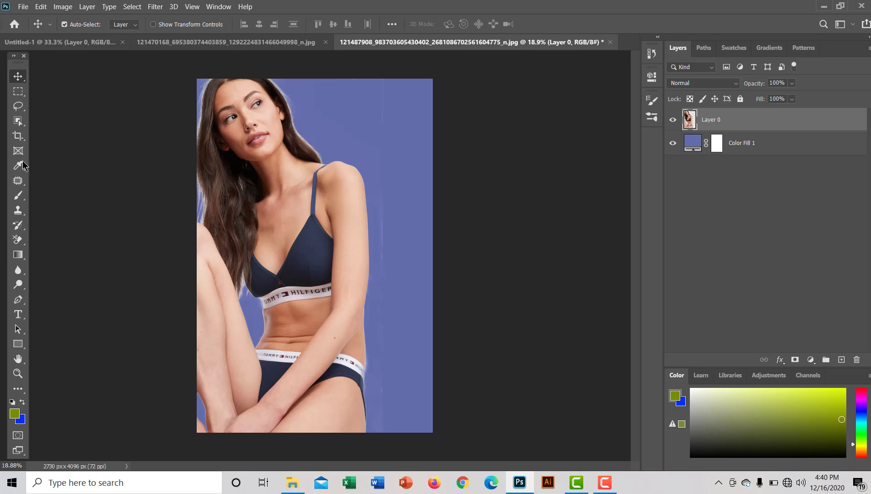
Lasso the leftover backdrop strip beside the model's straight arm, from the canvas top to its bottom, delete it, and deselect
left_click(18, 105)
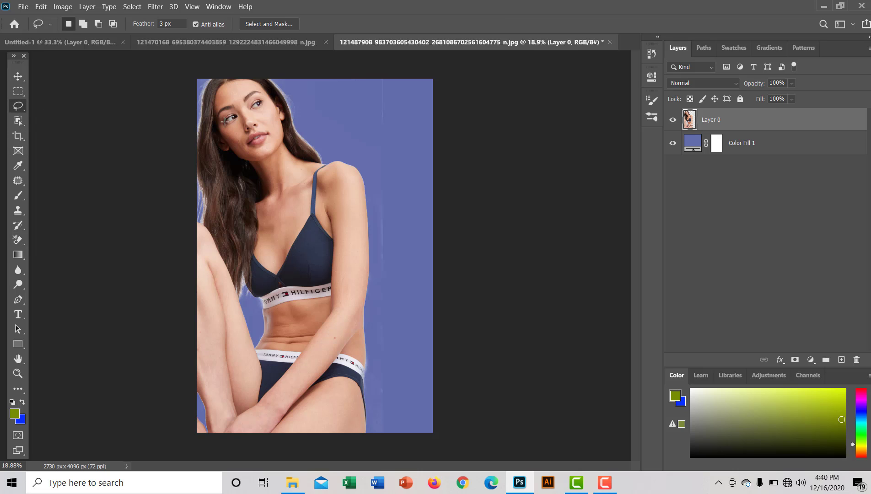
left_click_drag(378, 158, 379, 185)
mouse_move(376, 433)
left_mouse_down()
mouse_move(405, 438)
mouse_move(409, 289)
left_mouse_up()
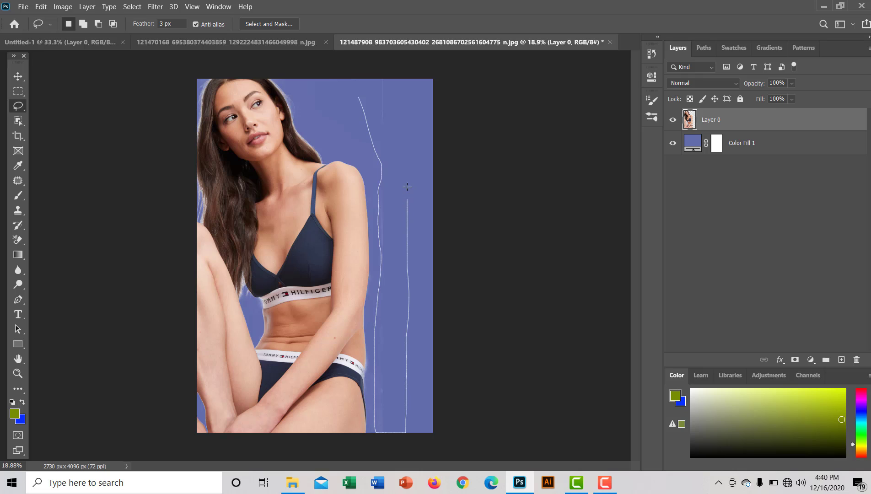
mouse_move(389, 72)
left_mouse_down()
mouse_move(366, 66)
mouse_move(352, 102)
left_mouse_up()
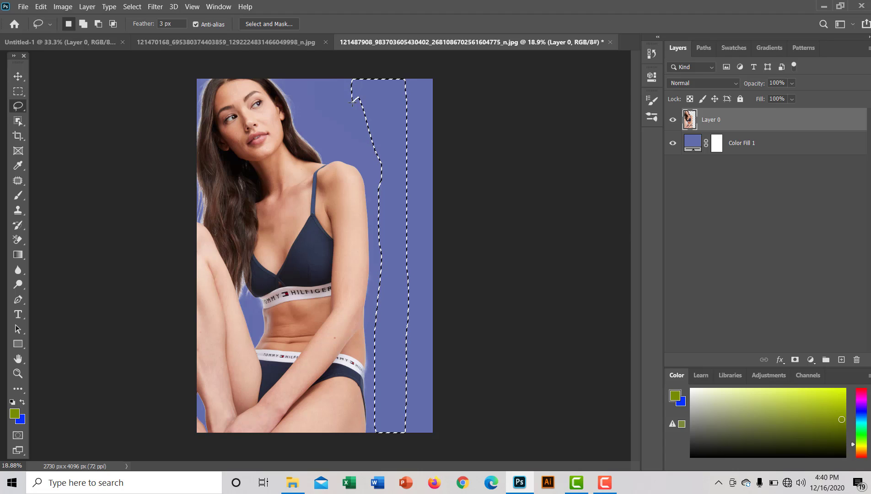
key("ctrl+d")
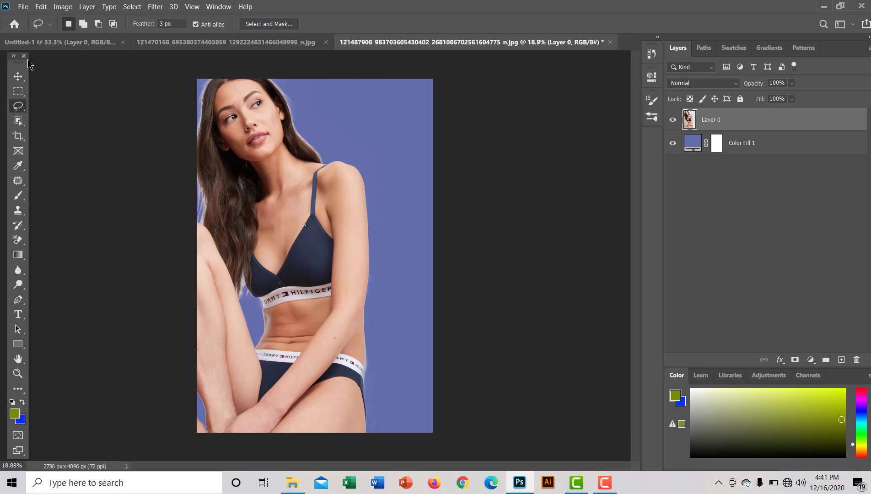
Move the cutout down and to the right, and delete the lassoed backdrop remnants beside the hair and the raised knee
left_click(19, 76)
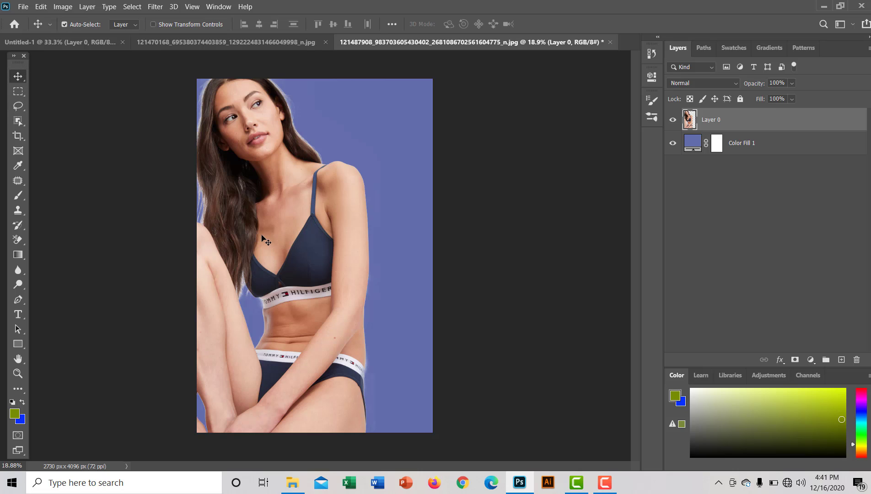
left_click_drag(264, 238, 364, 275)
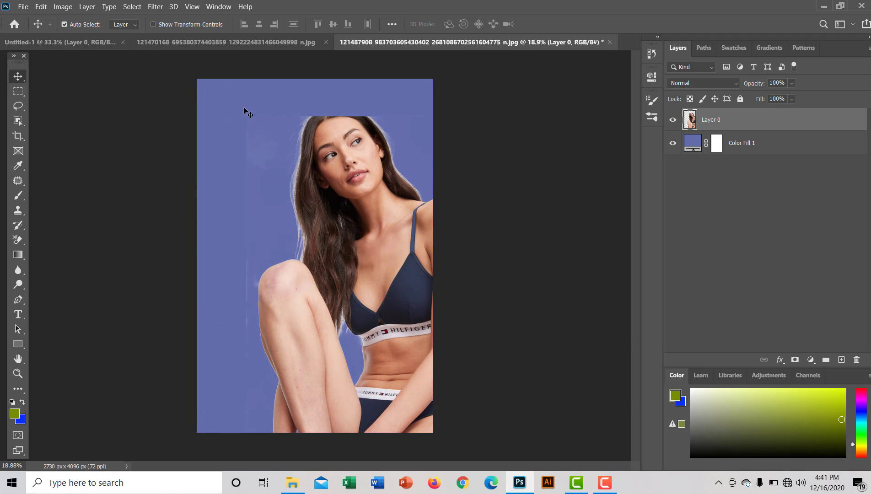
left_click(18, 105)
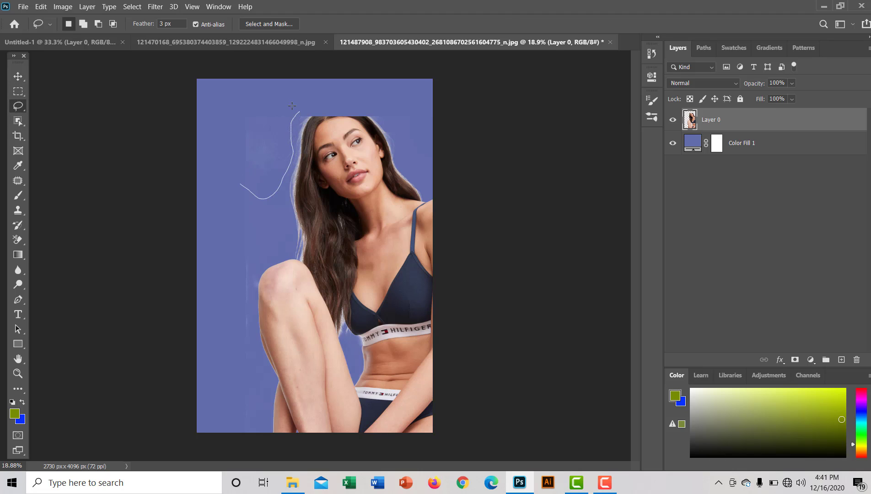
left_click_drag(229, 126, 221, 148)
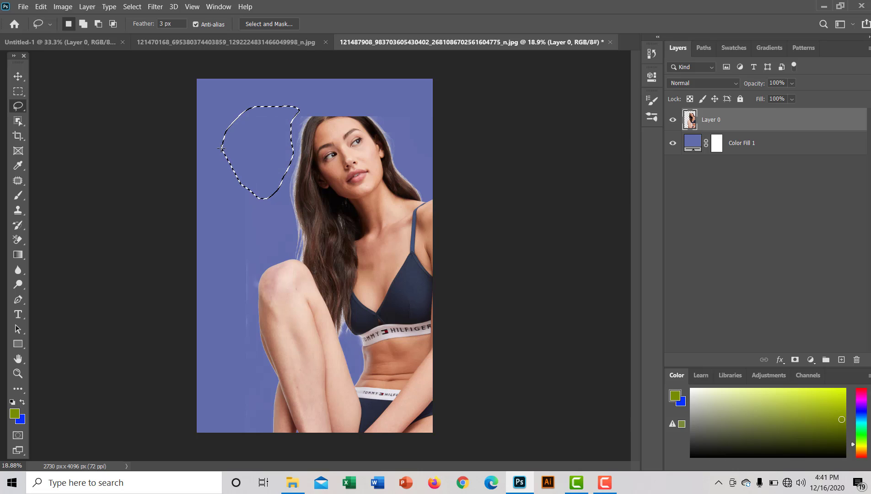
left_click_drag(229, 252, 243, 253)
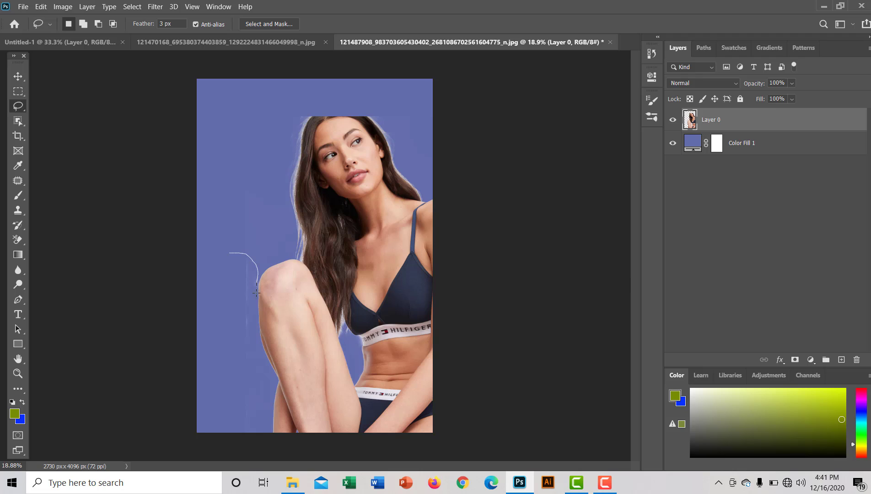
left_click_drag(219, 282, 219, 255)
left_click(219, 256)
left_click_drag(374, 256, 337, 242)
Copy the cleaned cutout into the Untitled-1 document and scale it proportionally to 47.91%
left_click(12, 77)
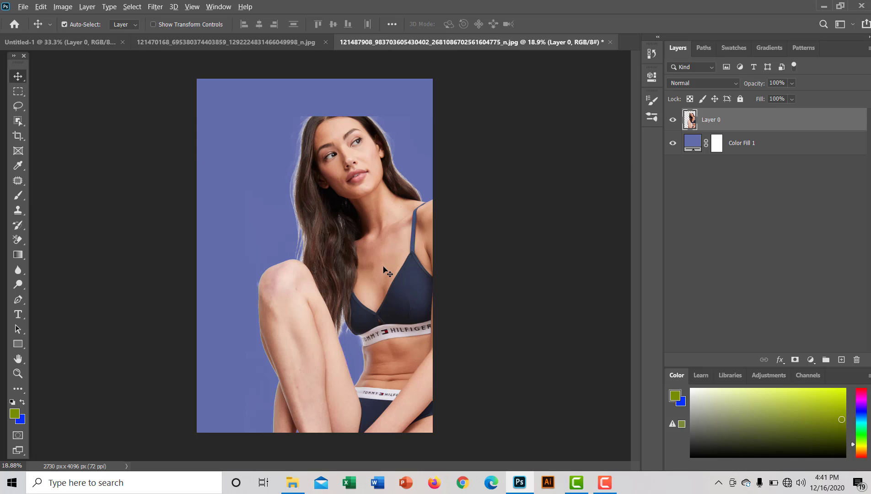
left_click_drag(384, 267, 189, 262)
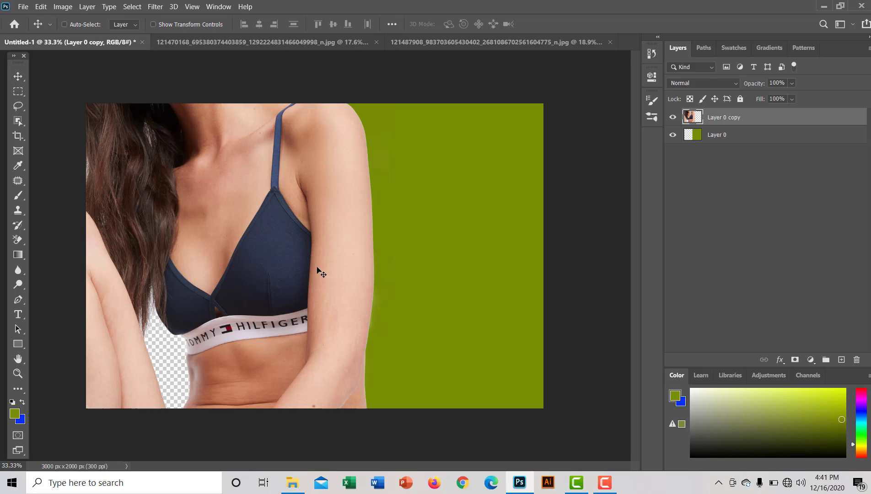
key("ctrl+t")
left_click_drag(398, 261, 181, 266)
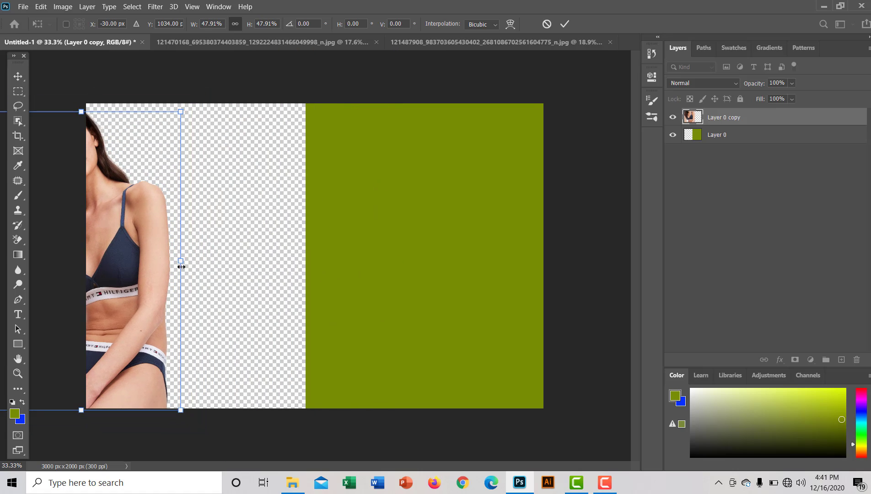
Enlarge the cutout to 49.13%, position it within the transparent half of the canvas, and apply the transform
left_click_drag(127, 286, 226, 281)
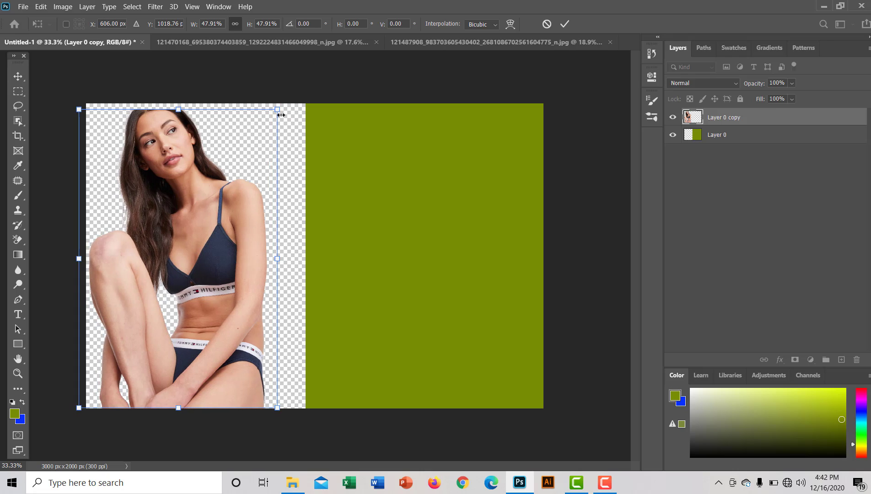
left_click_drag(274, 111, 283, 105)
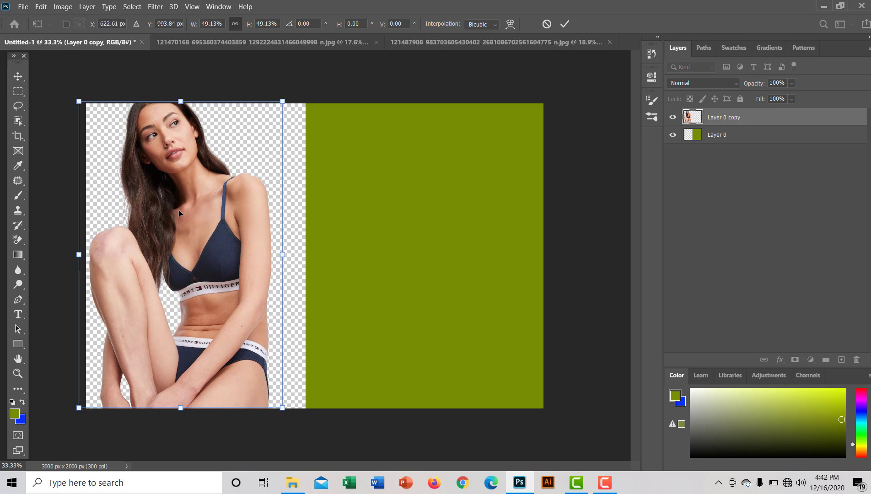
left_click_drag(179, 213, 185, 213)
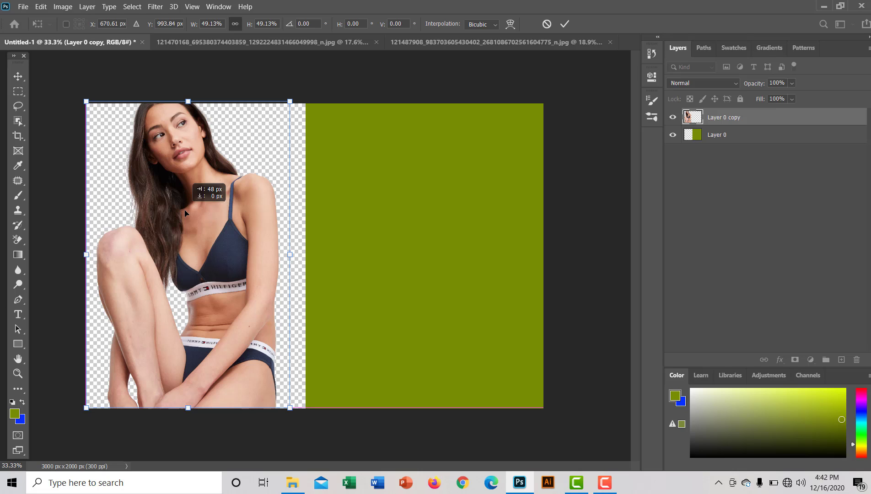
left_click_drag(192, 213, 192, 214)
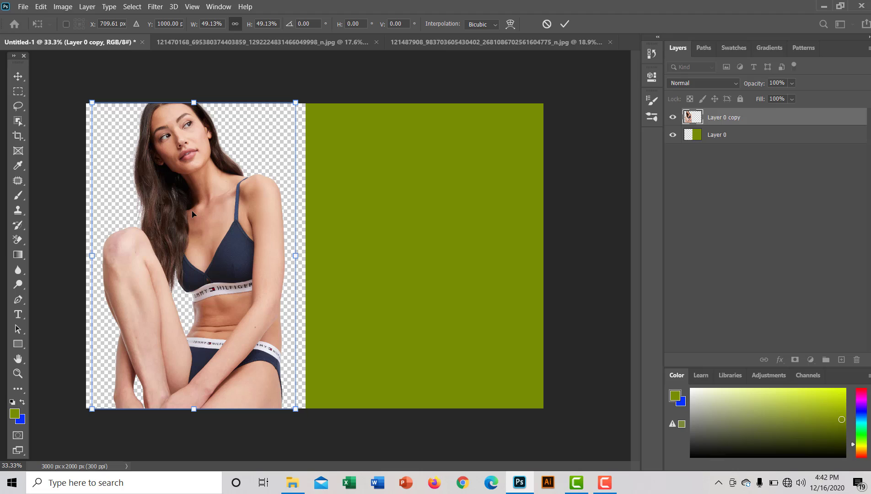
key("Return")
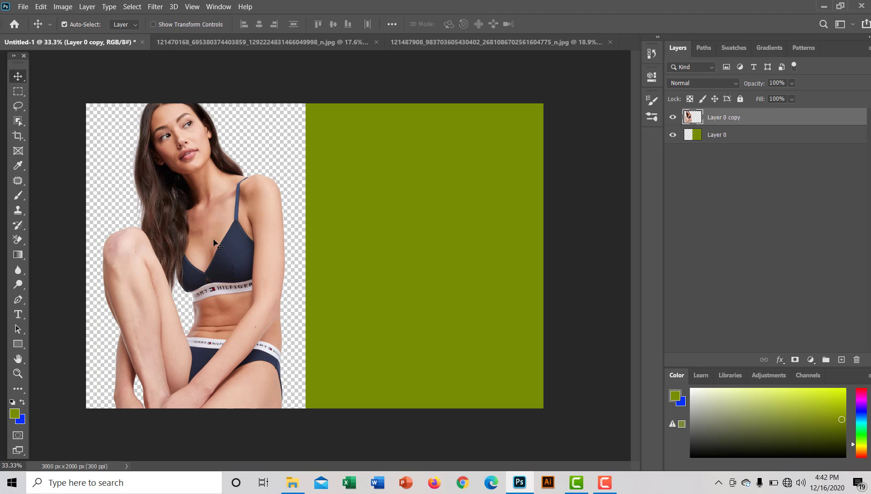
Duplicate the cutout onto the olive-green half, level with the original
left_click_drag(245, 242, 441, 241)
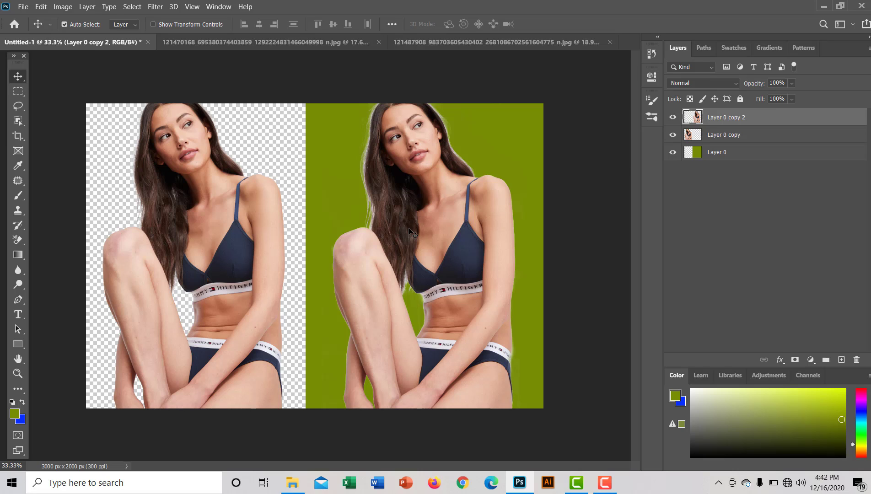
Start exporting the side-by-side composition as a 3000 × 2000 px JPG at 100% quality, converted to sRGB
left_click(24, 6)
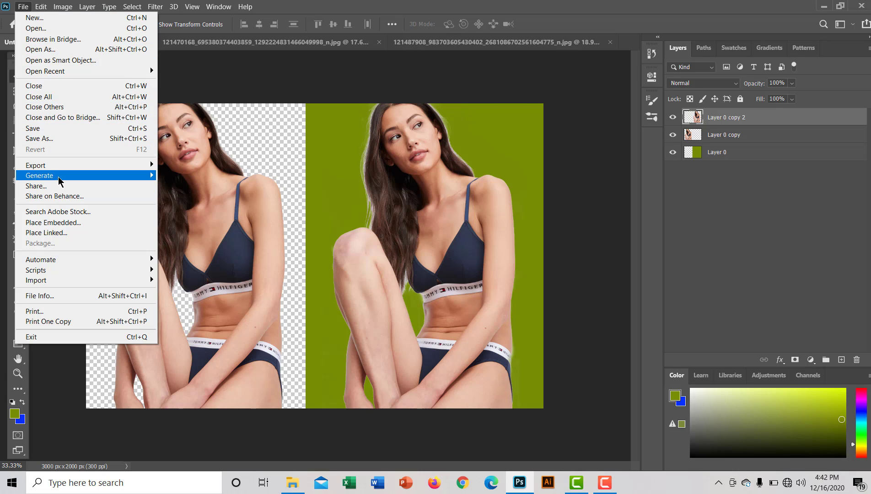
mouse_move(65, 167)
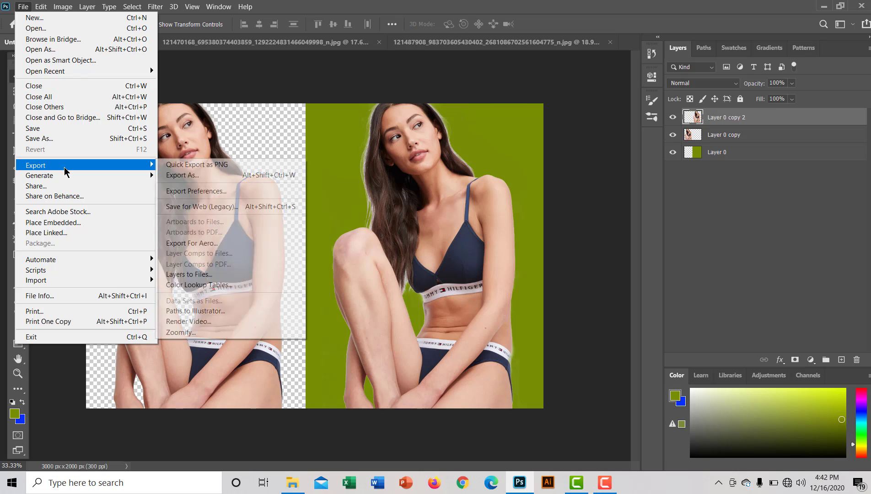
left_click(169, 176)
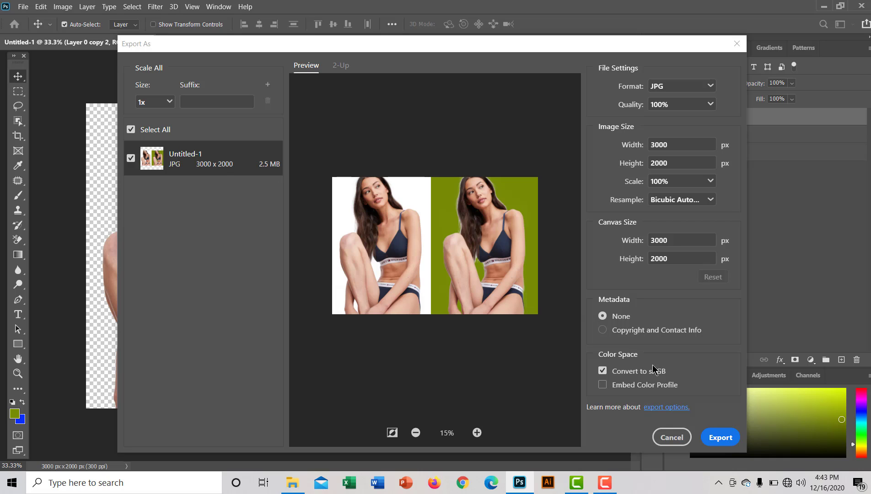
left_click(725, 443)
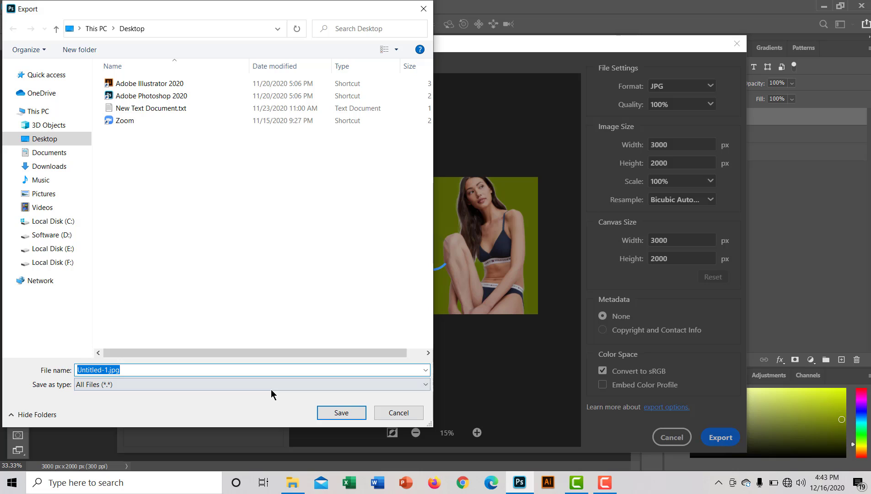
Choose the "Bagraound remobal Photo" folder on Local Disk (E:) as the export destination
left_click(65, 249)
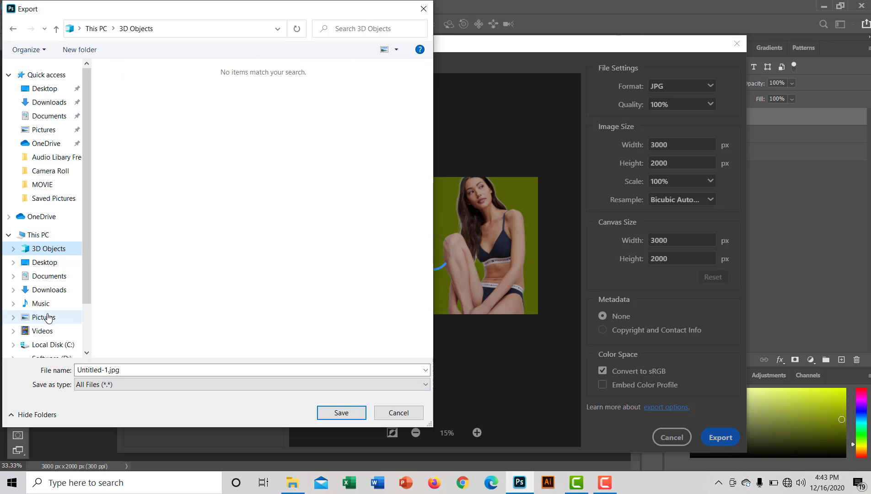
left_click(84, 331)
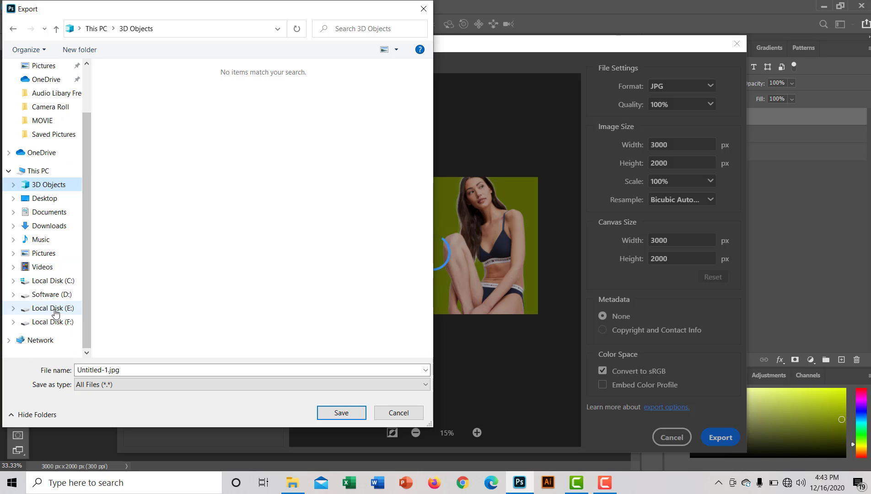
left_click(55, 309)
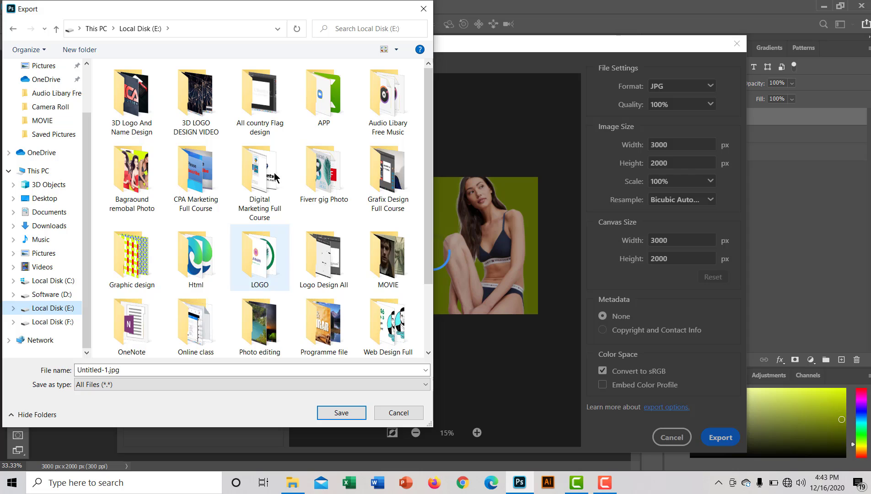
left_click(132, 199)
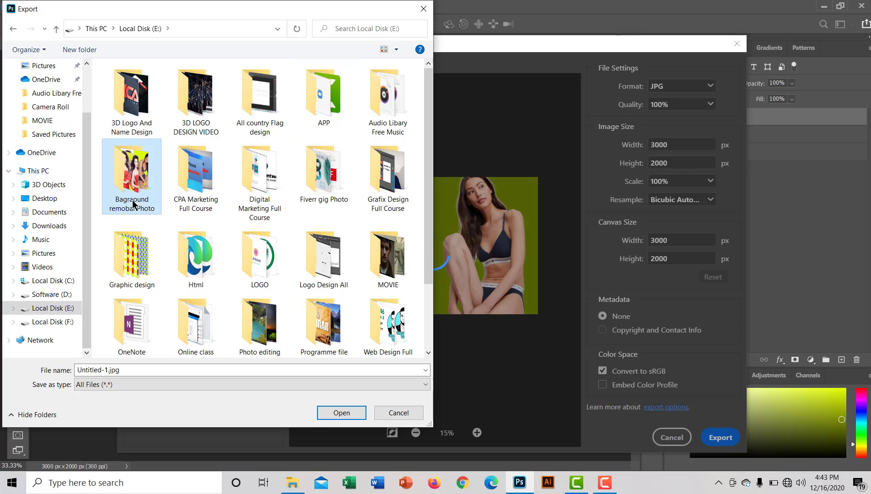
double_click(133, 200)
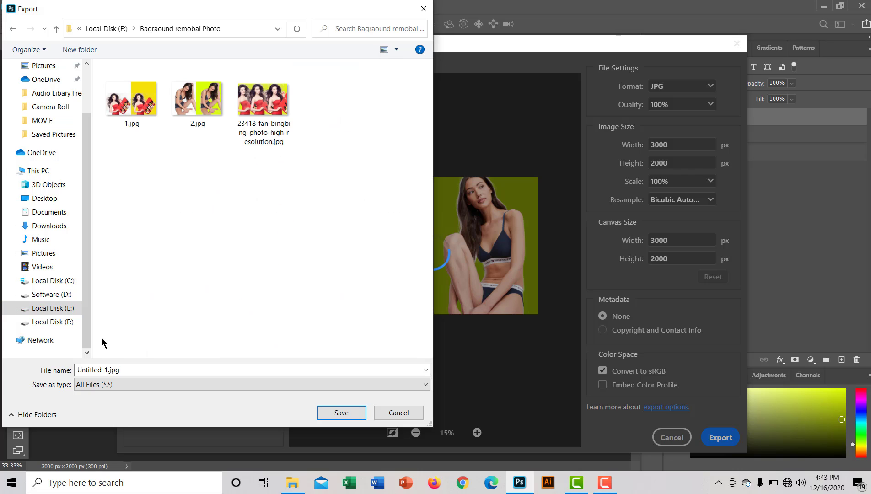
Name the exported image 3.jpg and save it
left_click(108, 370)
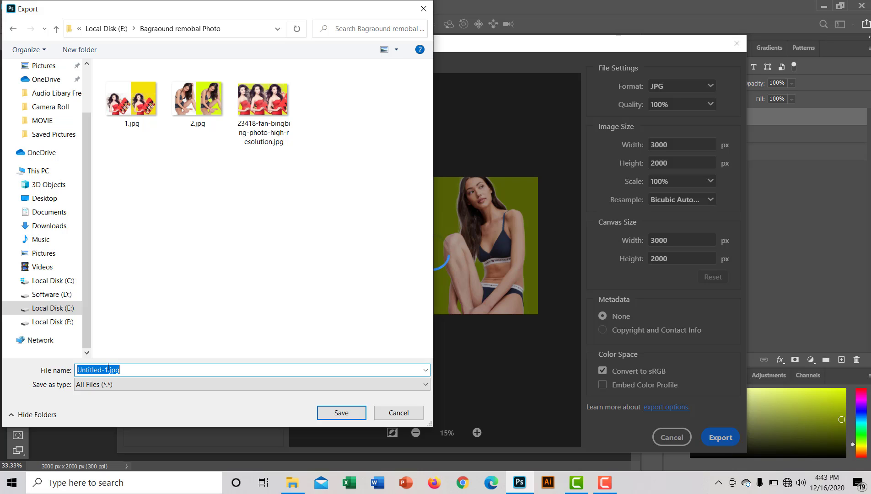
left_click(108, 369)
key("BackSpace")
key("BackSpace")
key("BackSpace")
key("BackSpace")
key("BackSpace")
key("BackSpace")
key("BackSpace")
key("BackSpace")
key("BackSpace")
key("BackSpace")
type("3")
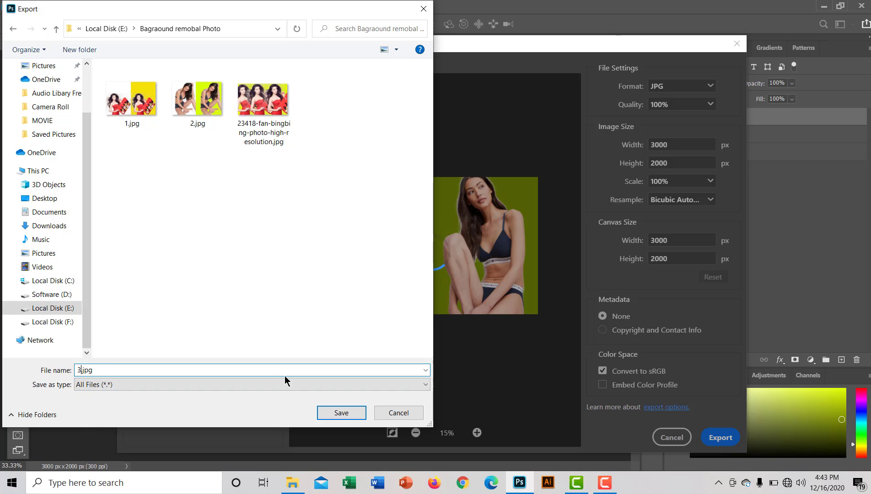
left_click(333, 414)
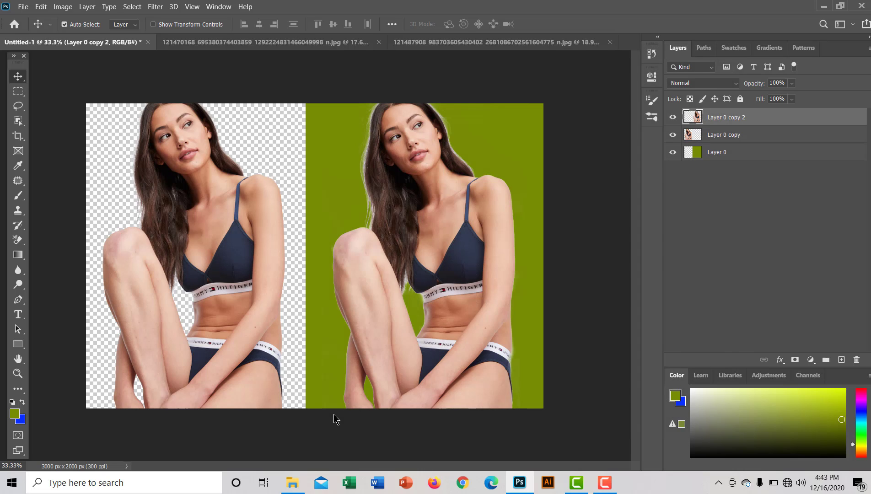
In the document with the blue color fill, delete Layer 0 copy and move the remaining cutout up and to the left
left_click(457, 44)
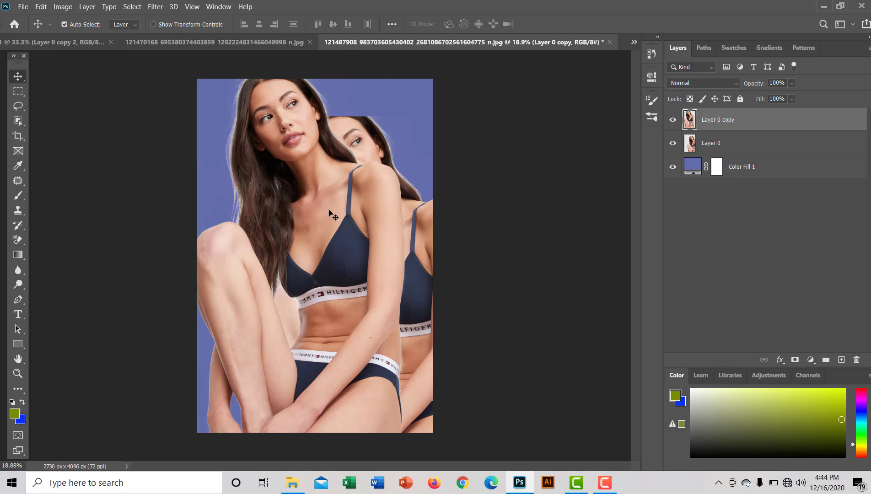
key("Delete")
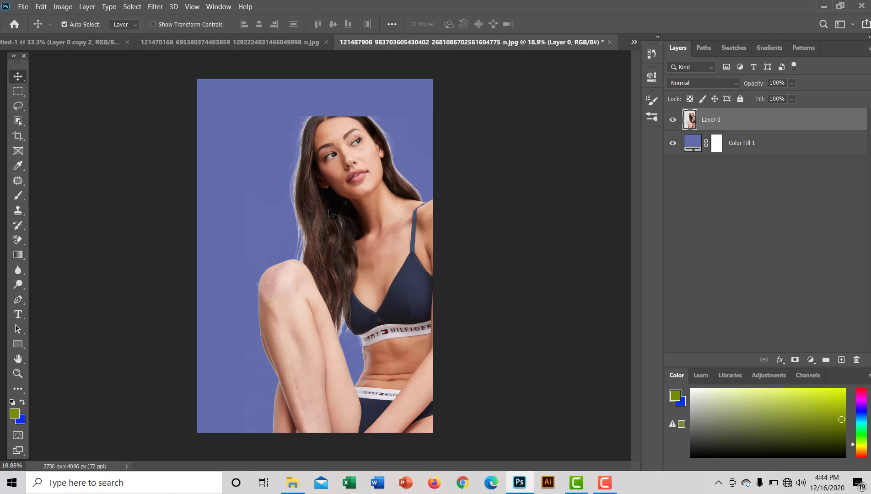
left_click_drag(341, 225, 233, 172)
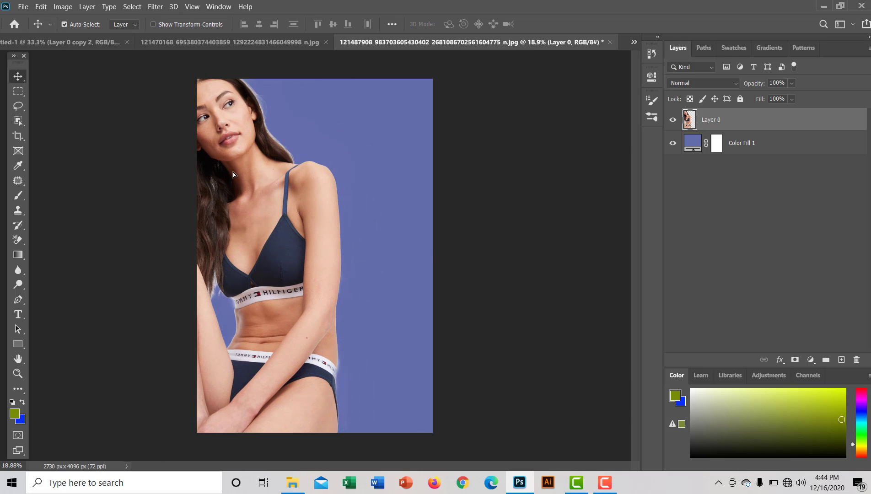
Duplicate the cutout toward the right side of the blue canvas, and shift the original slightly to the right
left_click_drag(242, 237, 397, 232)
left_click(270, 238)
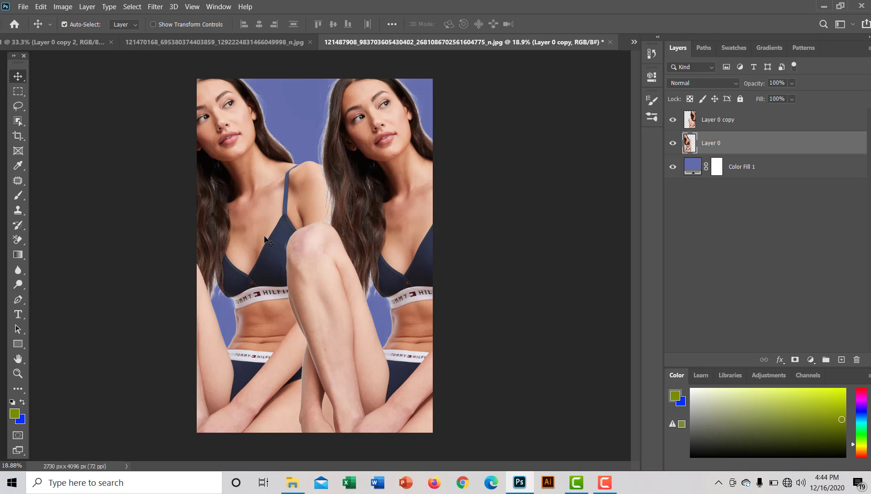
left_click_drag(267, 237, 280, 238)
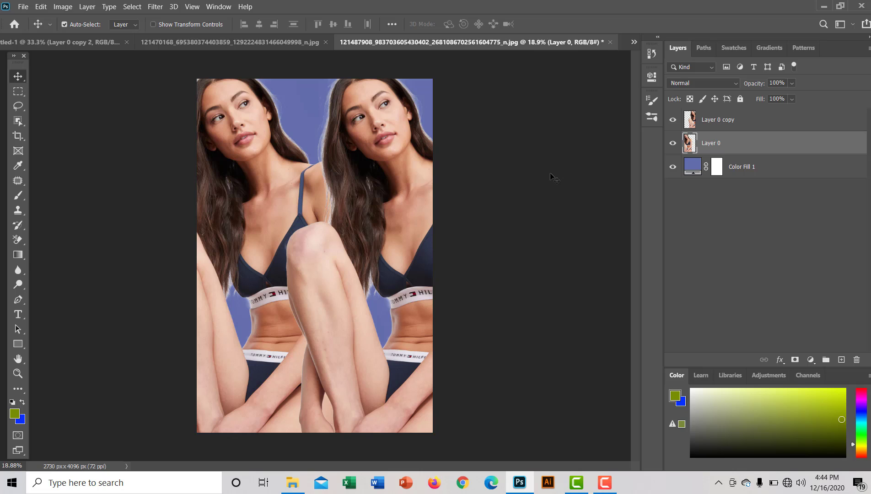
left_click(603, 486)
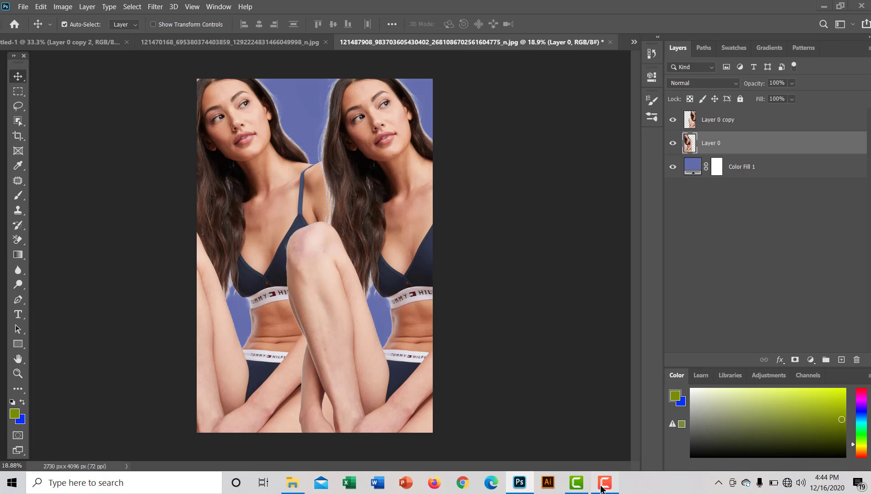